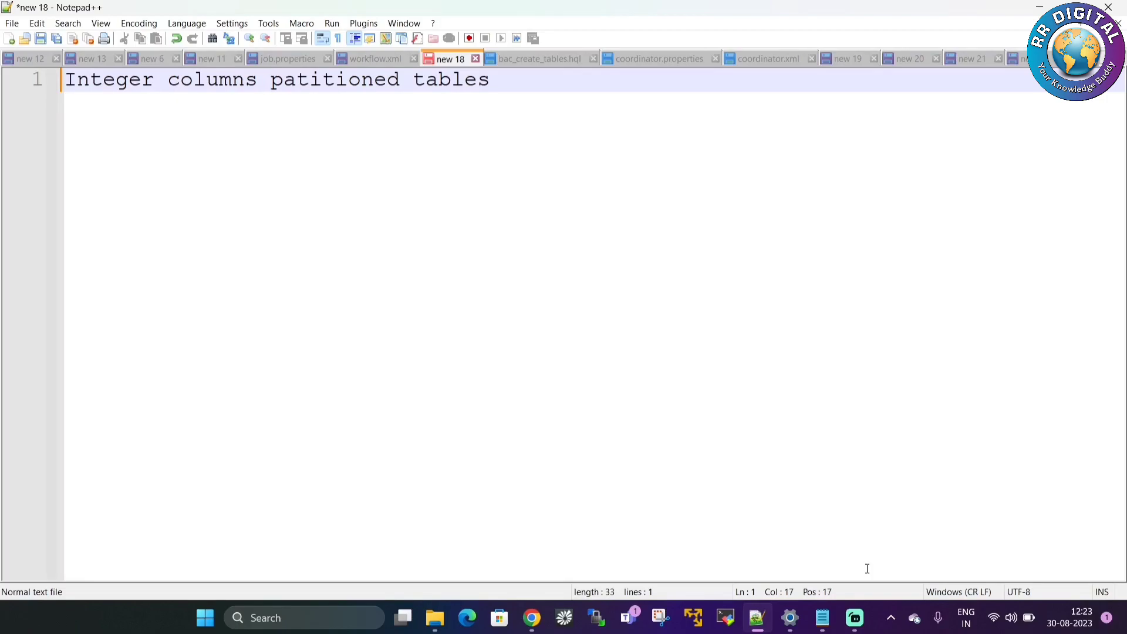
Switch to the employee text file in Notepad and examine the department number value in its first record.
left_click(822, 629)
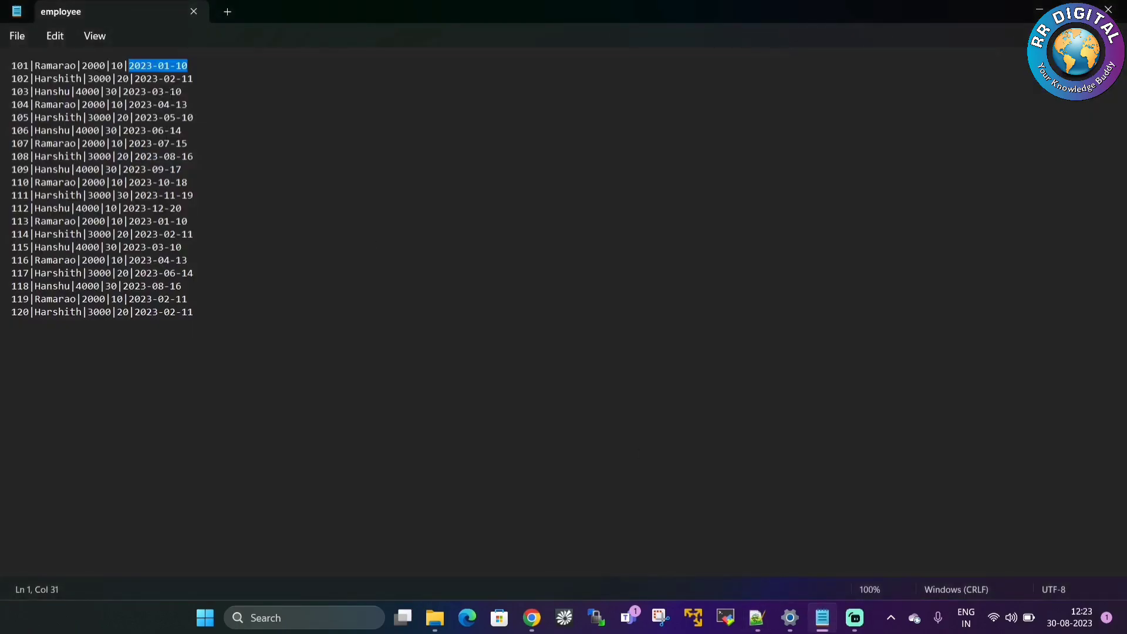
left_click(170, 91)
double_click(115, 65)
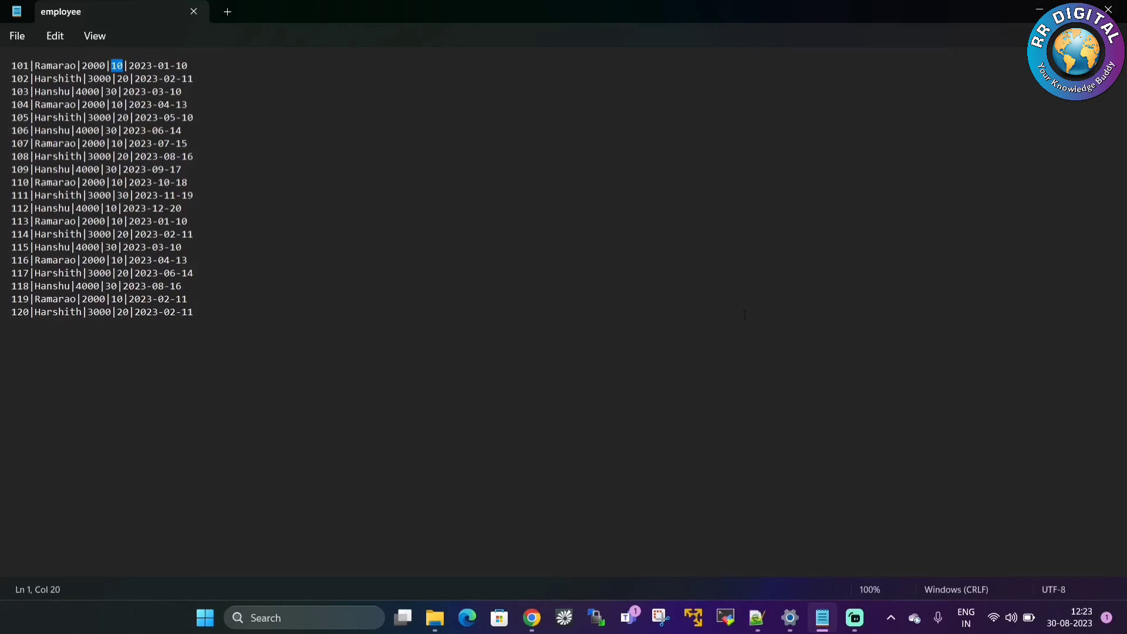
Switch to BigQuery in Chrome and start creating a table in the sample1 dataset with Upload as its source.
left_click(532, 627)
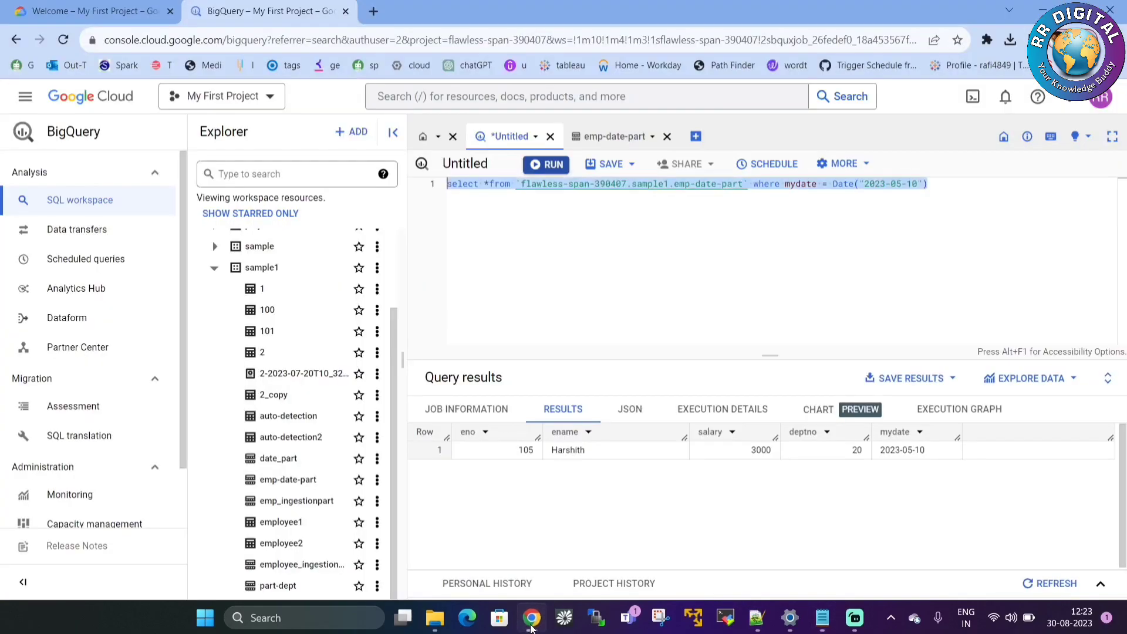
left_click(377, 268)
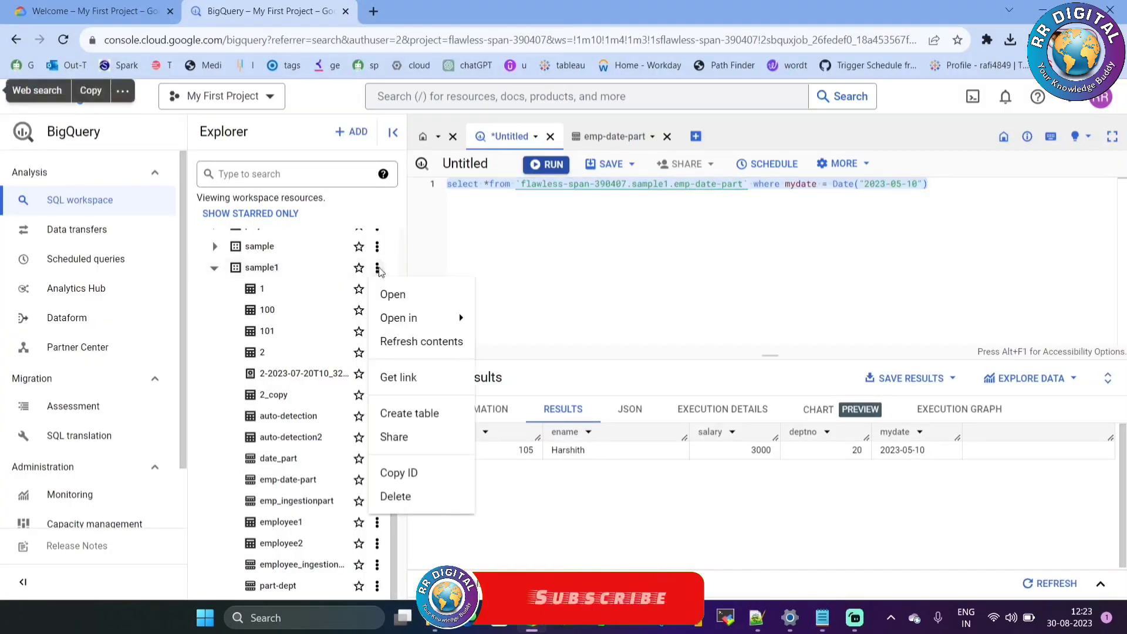
left_click(435, 411)
left_click(256, 187)
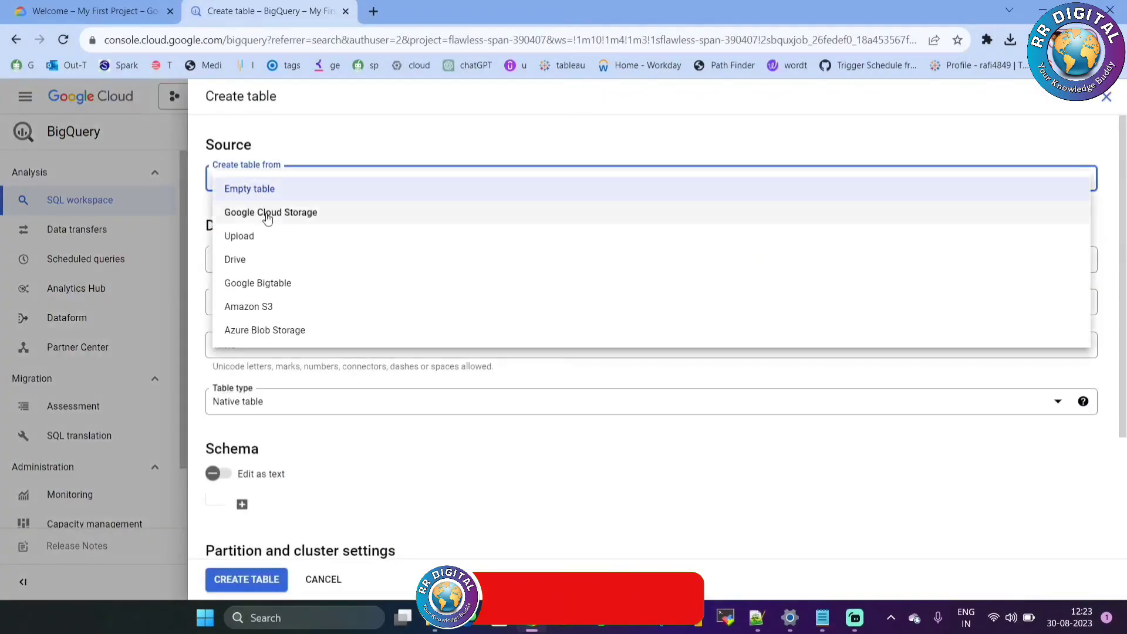
left_click(265, 235)
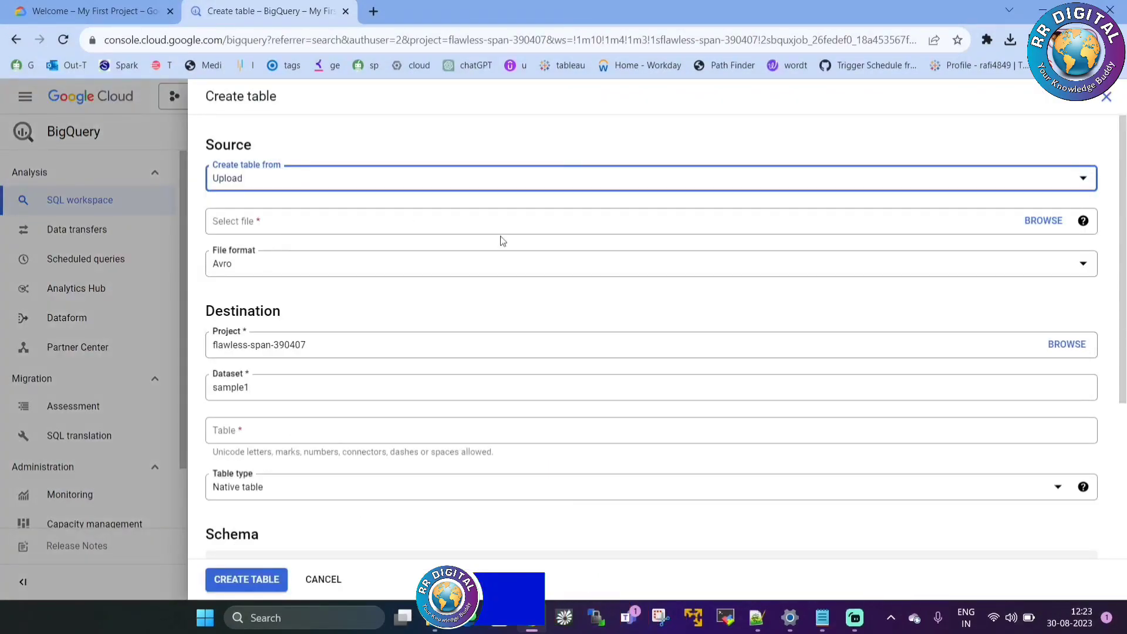
Choose the employee text file from Downloads as the upload file and set the file format to CSV.
left_click(1045, 222)
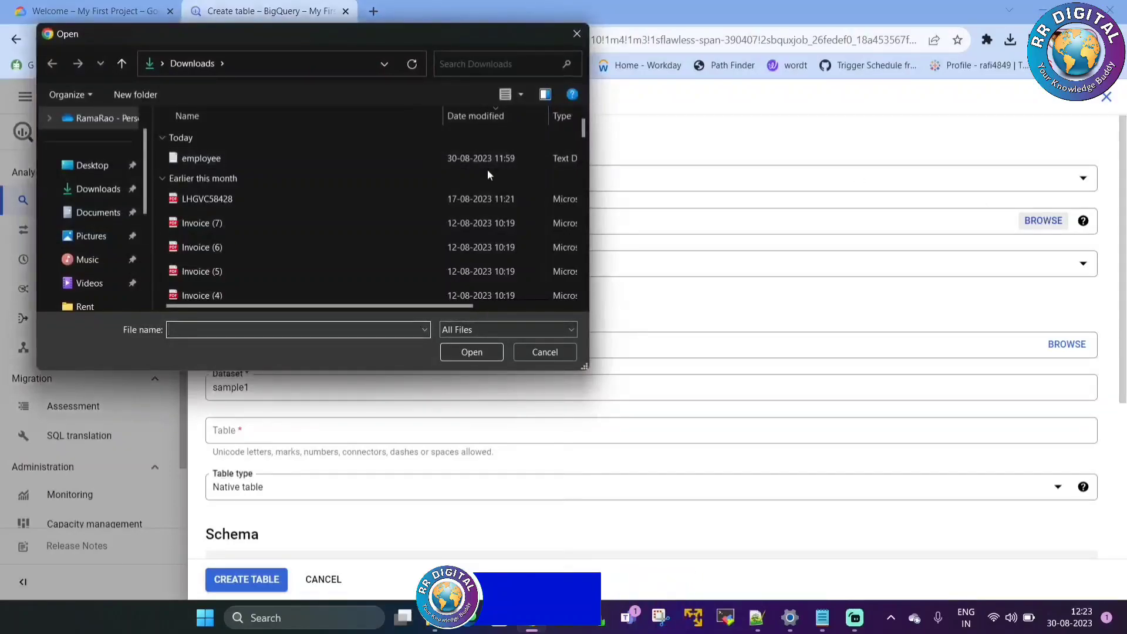
left_click(223, 164)
left_click(470, 352)
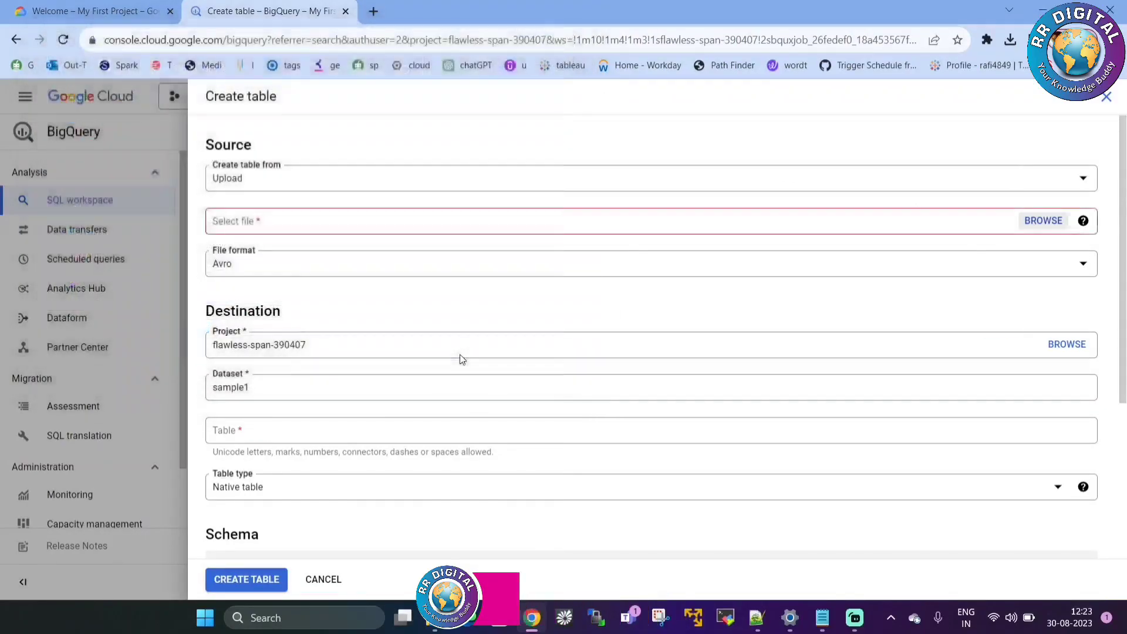
left_click(294, 271)
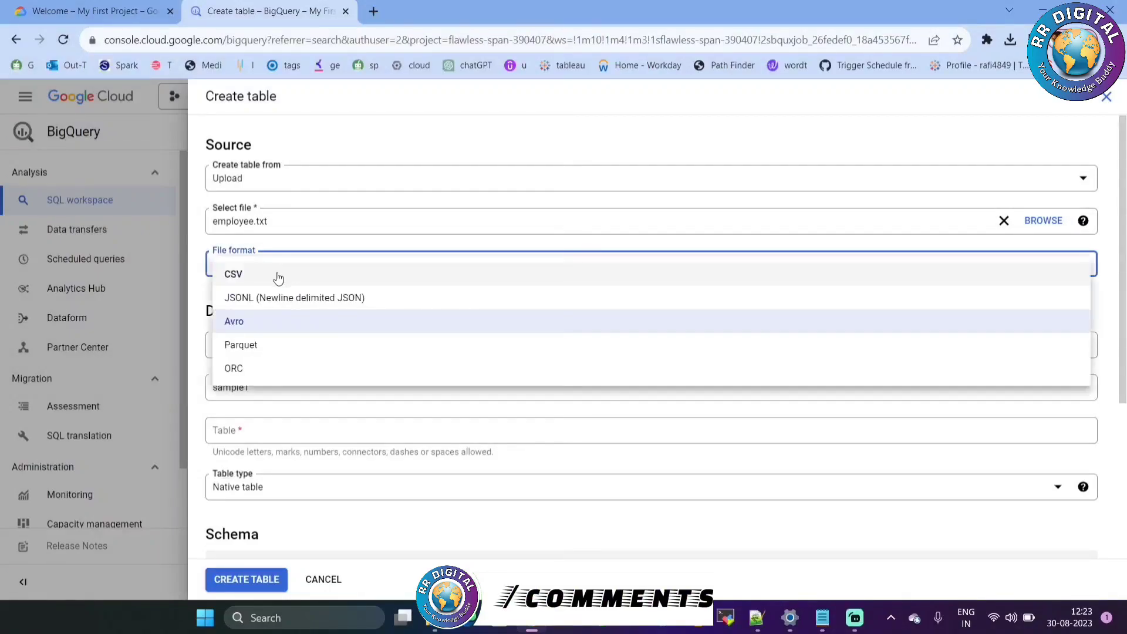
left_click(257, 282)
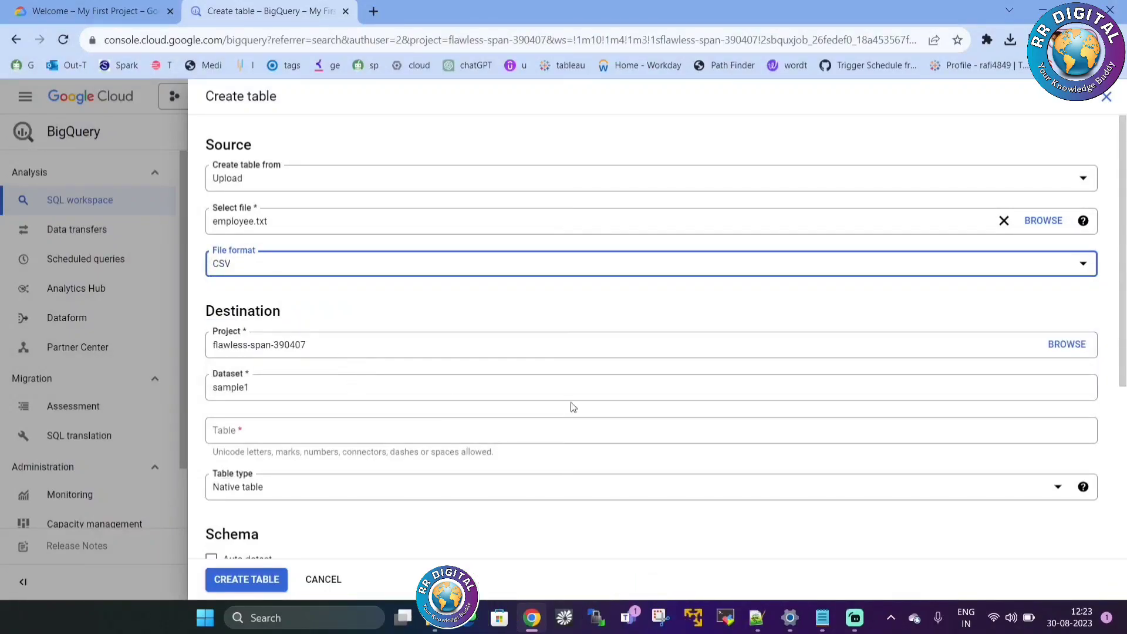
Name the destination table emp-dept-part and add a schema field eno of type INTEGER.
left_click(762, 435)
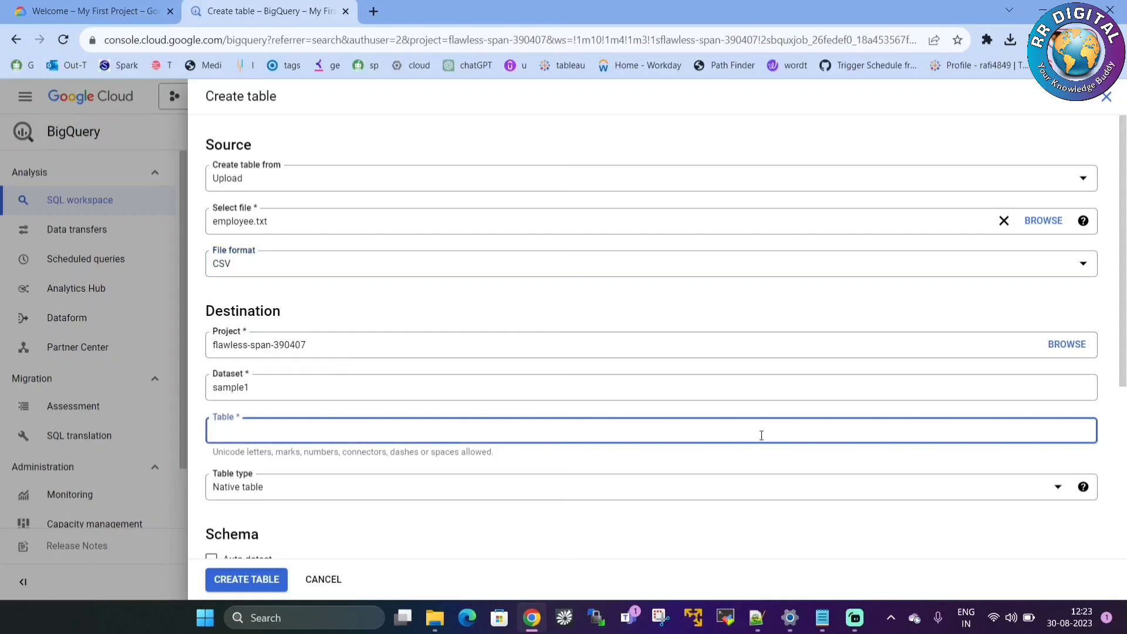
type("emp-dept-part")
scroll(1123, 347, "down", 3)
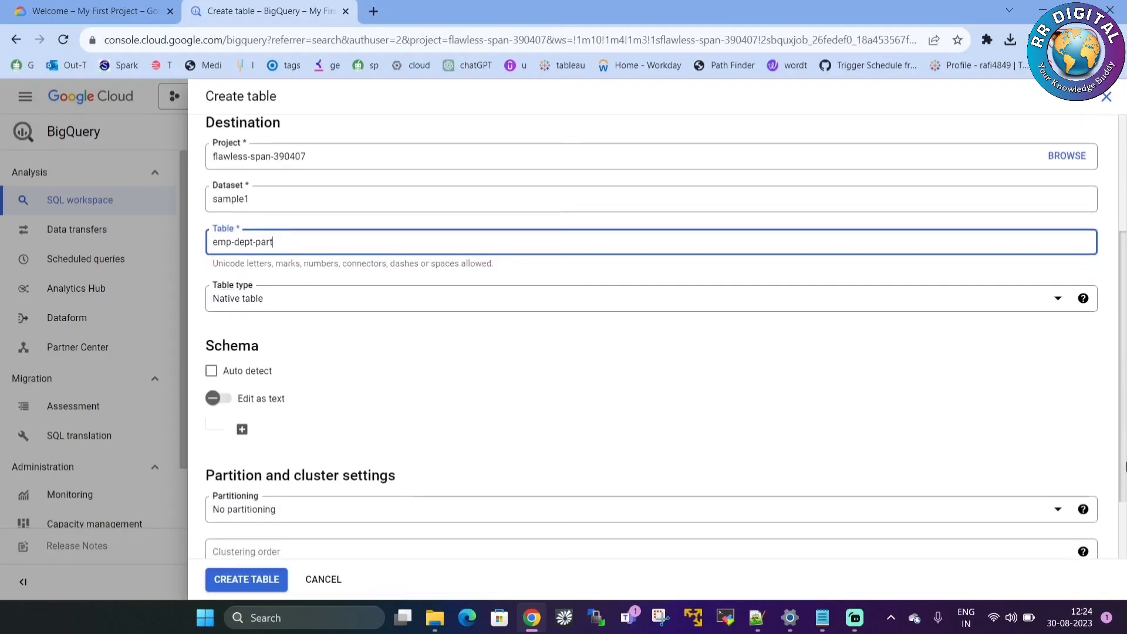
left_click(285, 421)
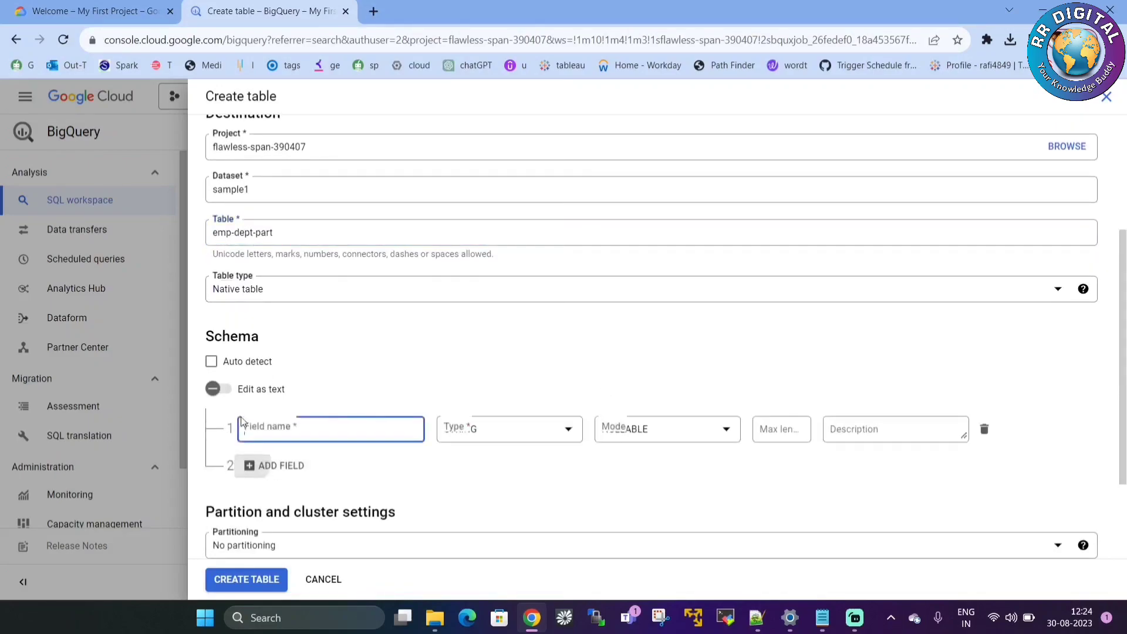
type("eno")
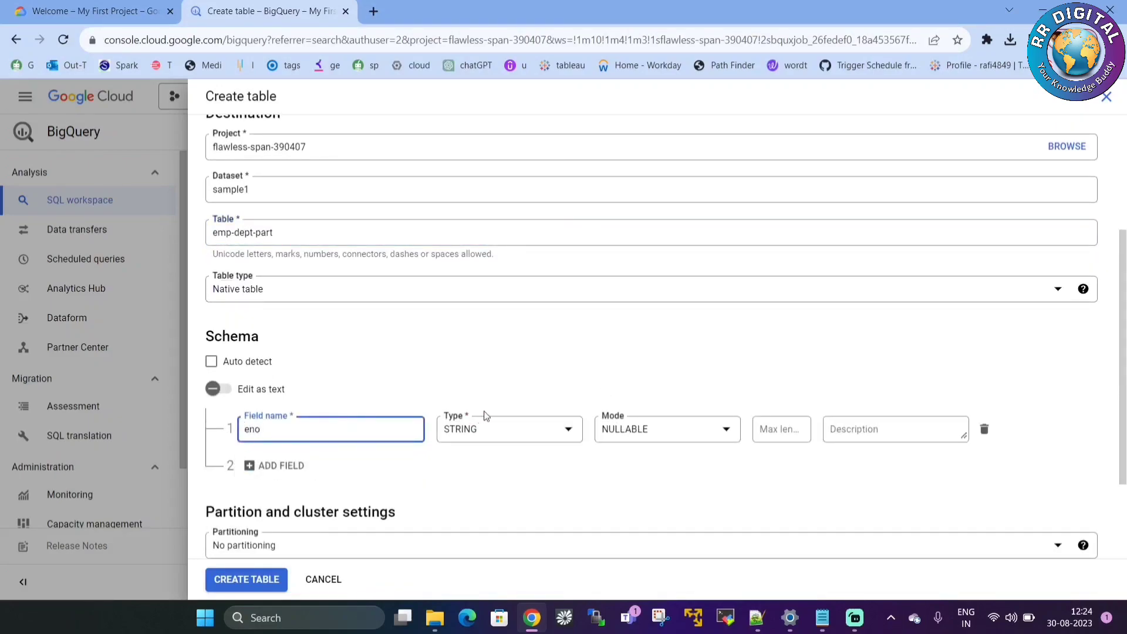
left_click(483, 430)
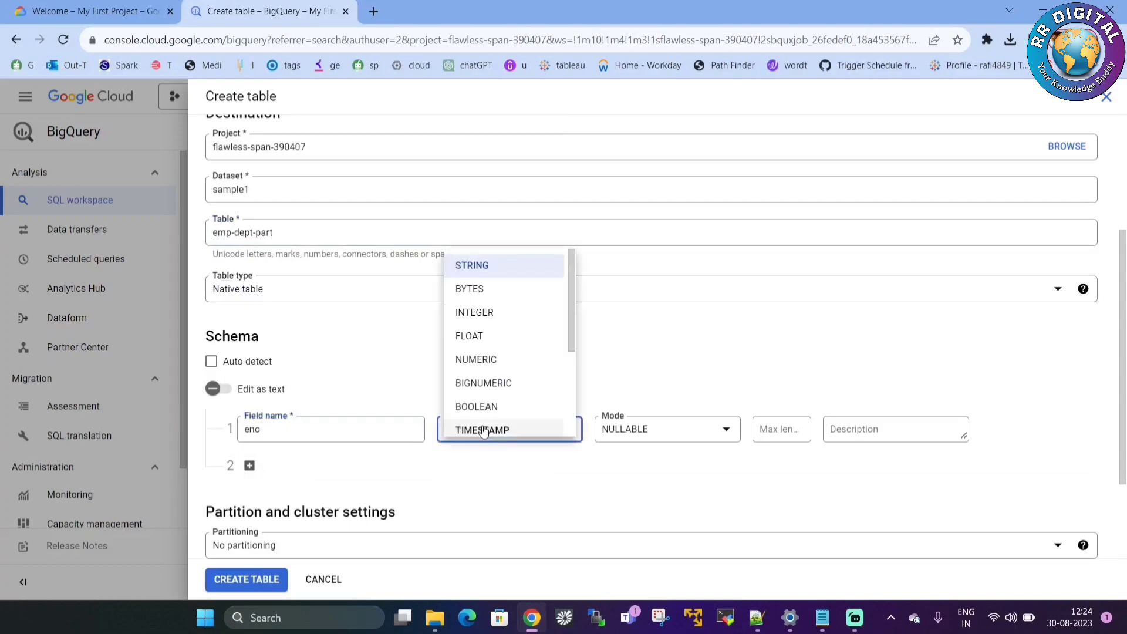
left_click(504, 311)
Add two more schema fields: ename of type STRING and salary of type INTEGER.
left_click(271, 466)
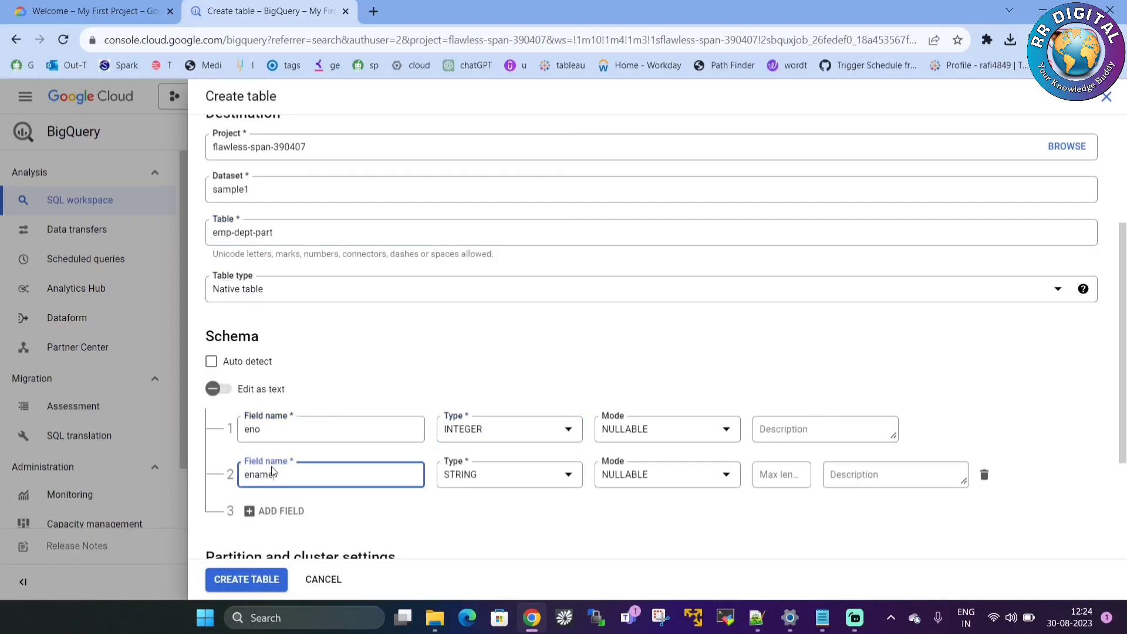
left_click(463, 482)
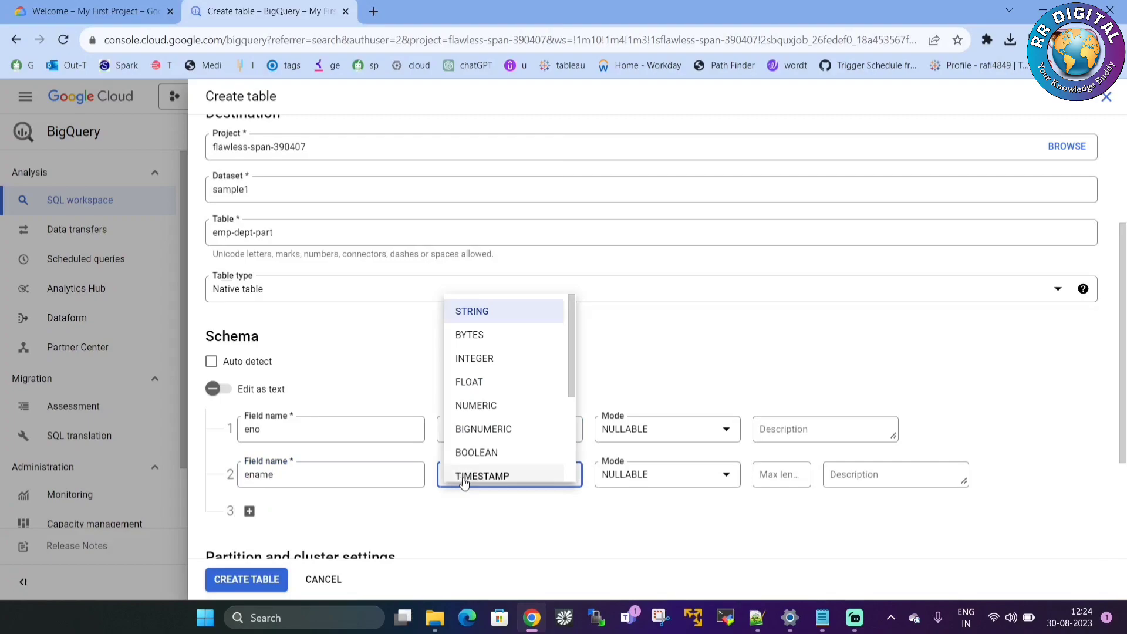
left_click(288, 511)
type("salary")
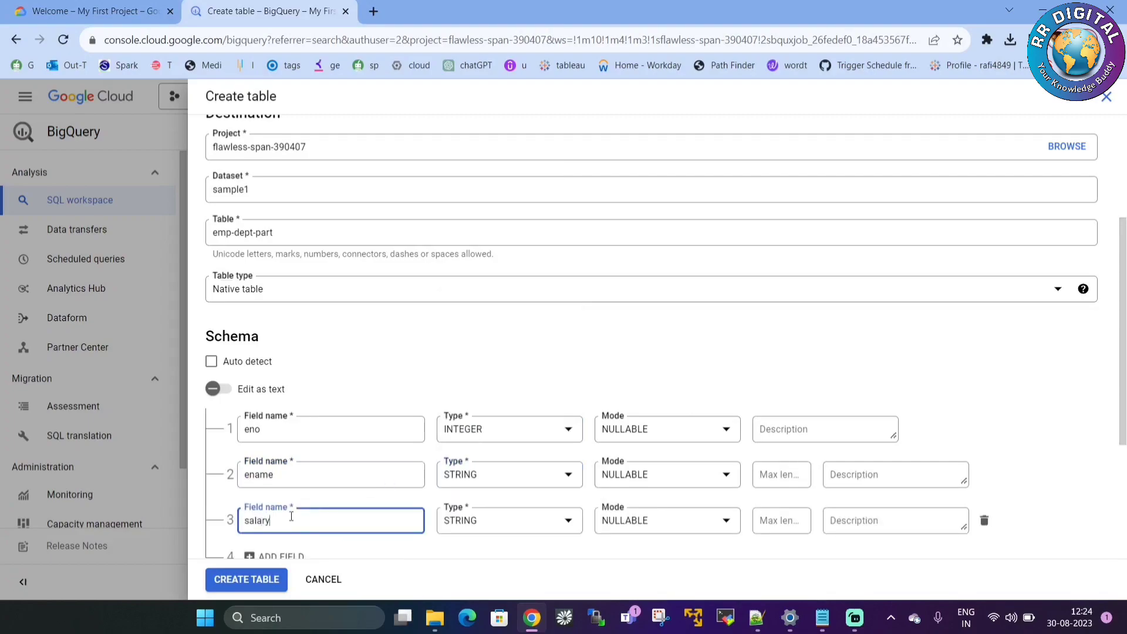
left_click(506, 520)
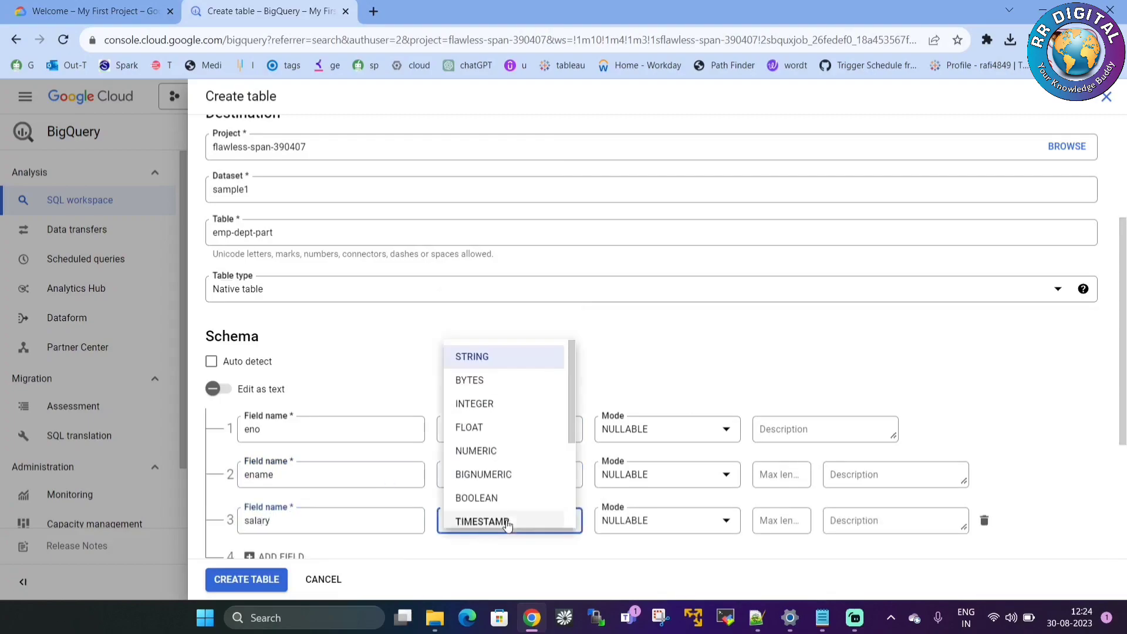
left_click(477, 400)
Add a fourth schema field named deptno with the type INTEGER.
scroll(456, 356, "down", 3)
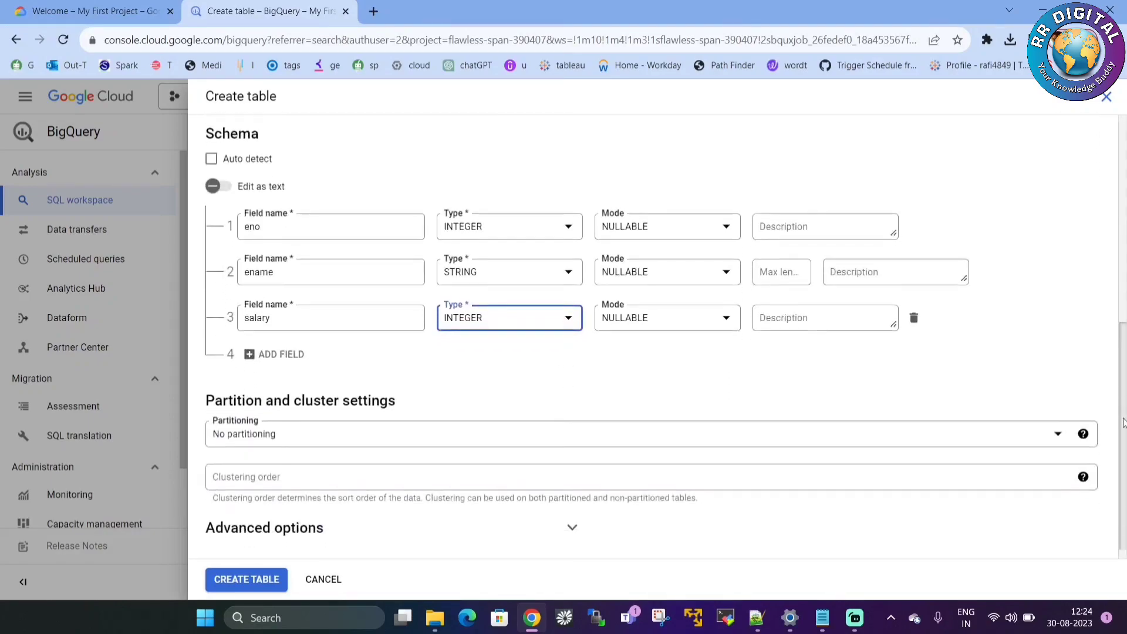
left_click(276, 353)
type("deptno")
left_click(496, 362)
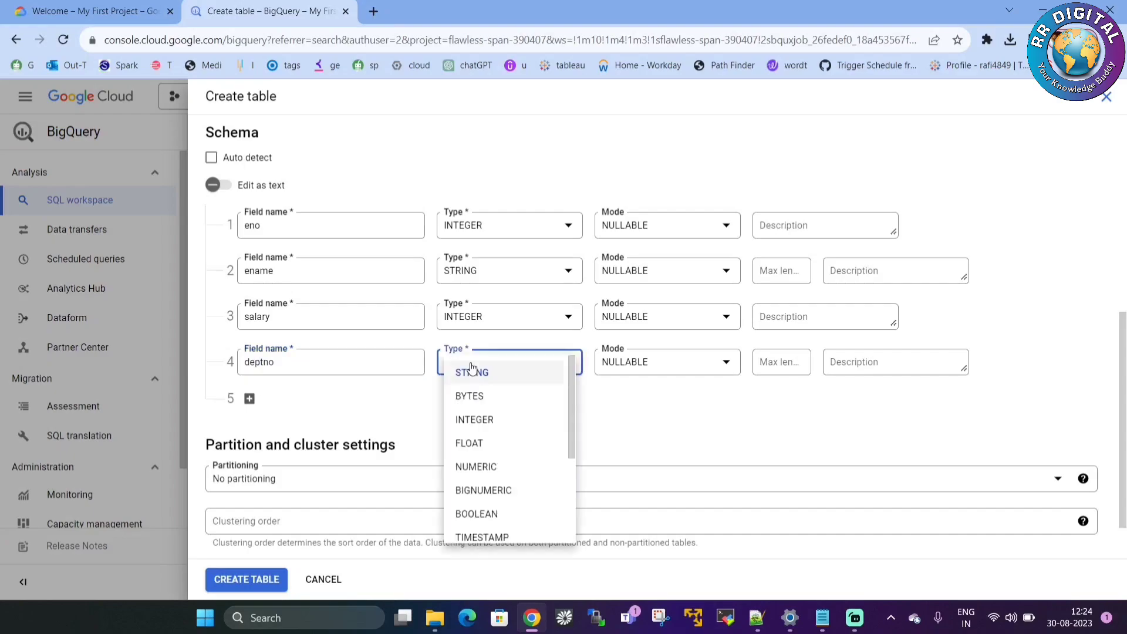
left_click(495, 421)
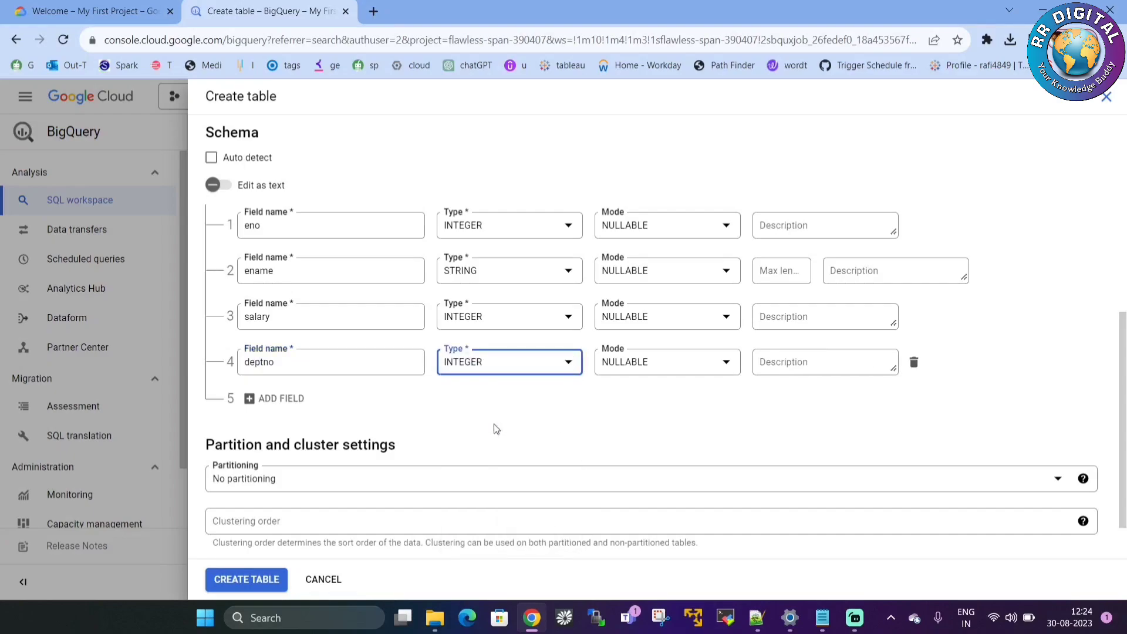
Add a fifth schema field named mydate with the type DATE.
left_click(297, 403)
type("mydate")
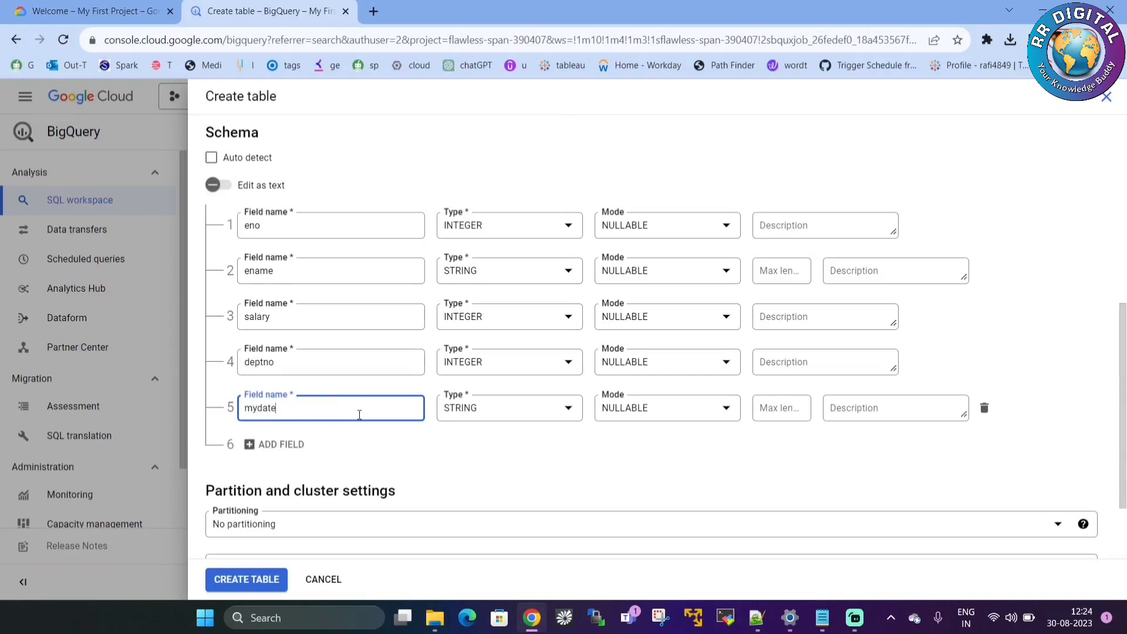
left_click(496, 409)
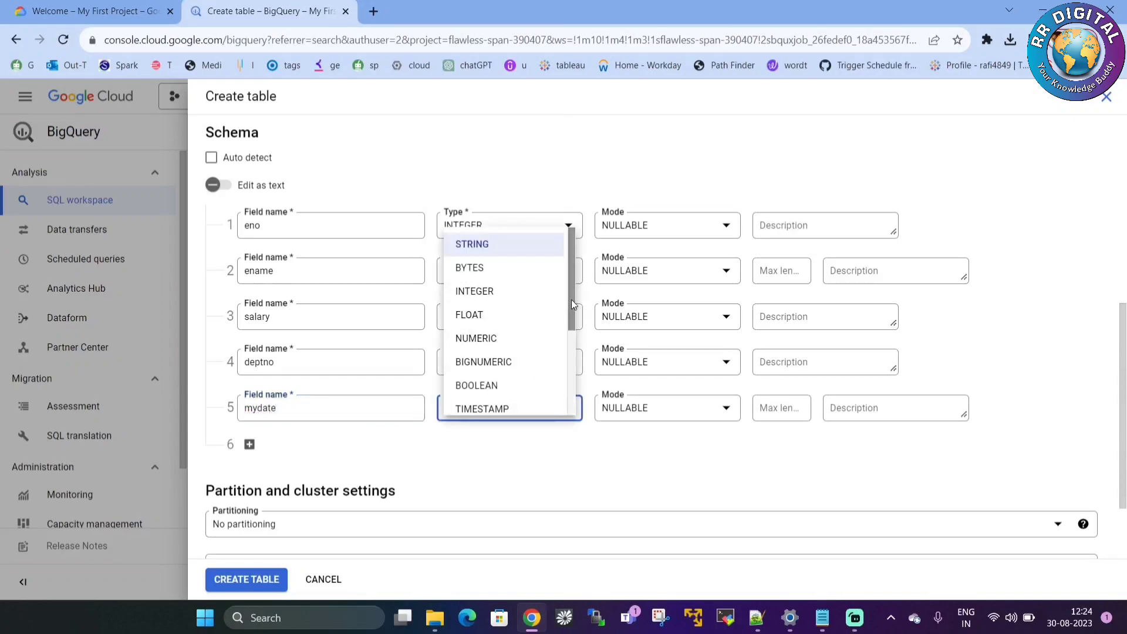
scroll(562, 310, "down", 3)
left_click(480, 280)
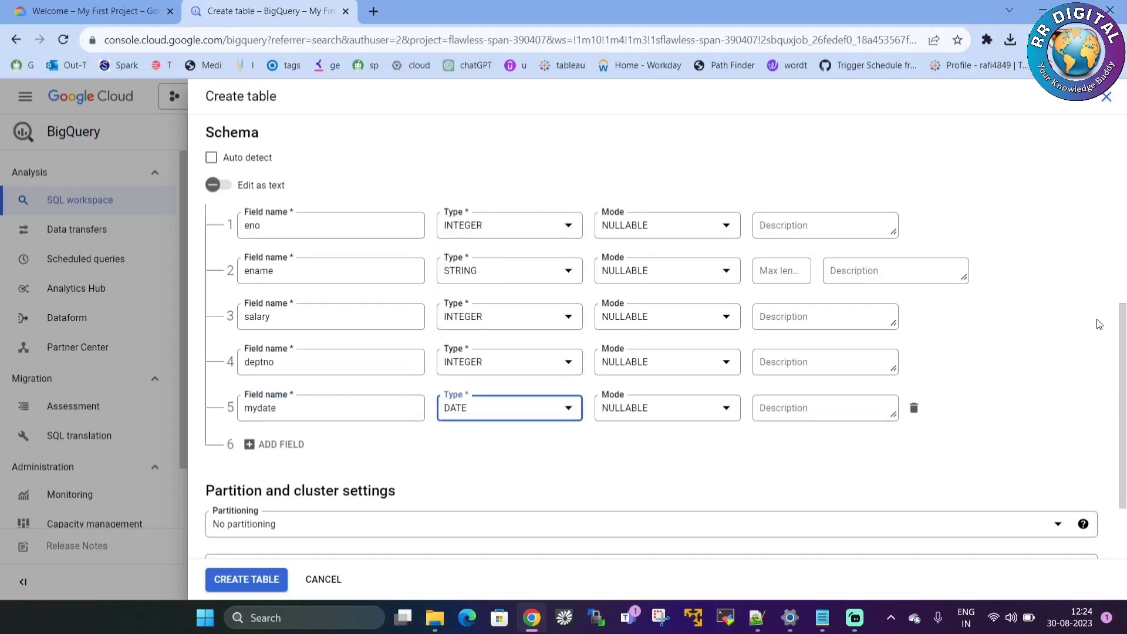
Partition the table by the deptno field and set the partition range start to 0.
scroll(1123, 437, "down", 2)
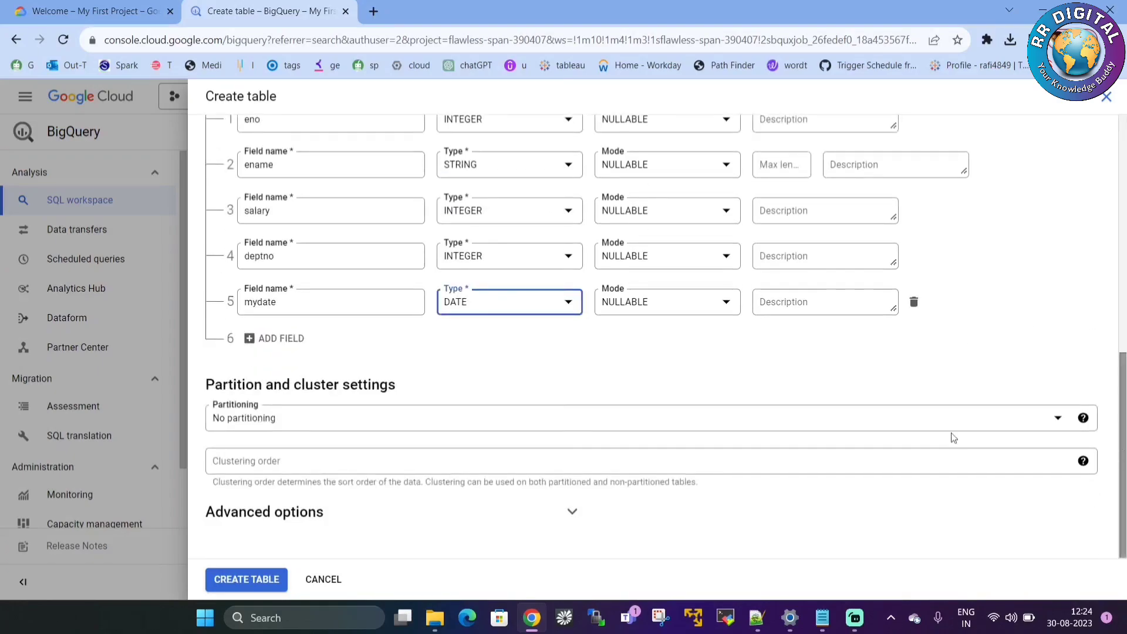
left_click(289, 423)
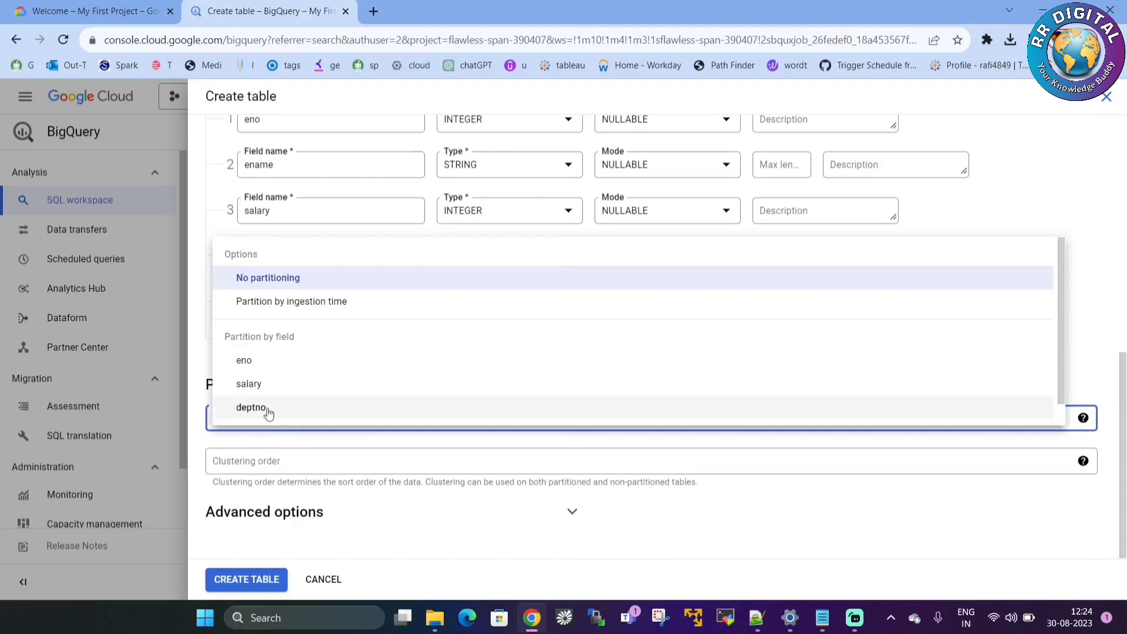
left_click(270, 409)
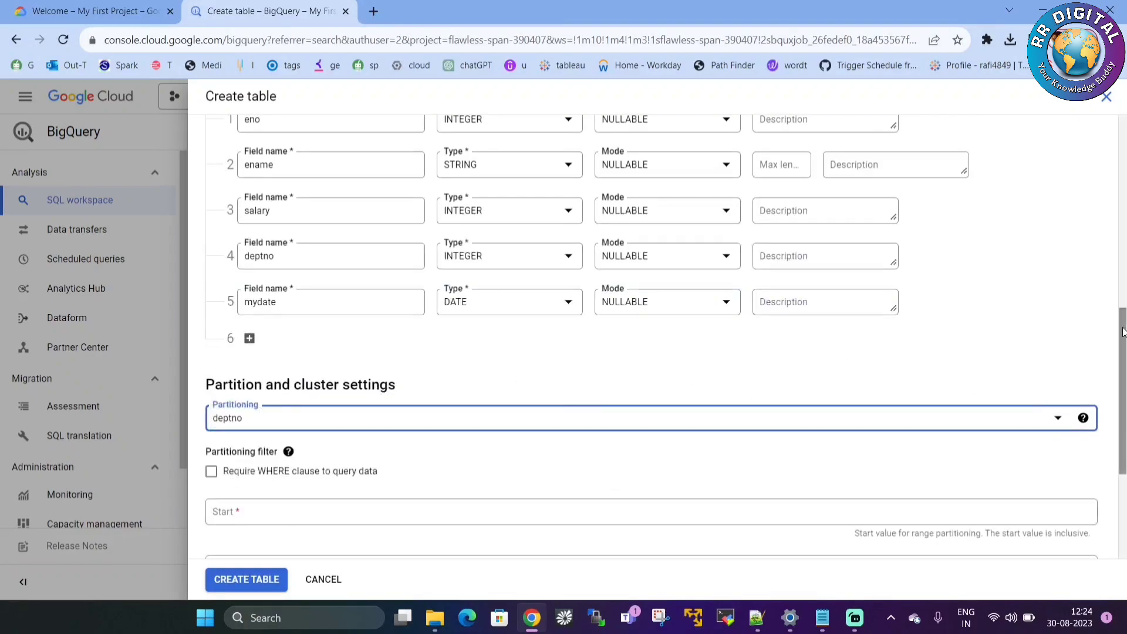
left_click_drag(1122, 311, 1123, 427)
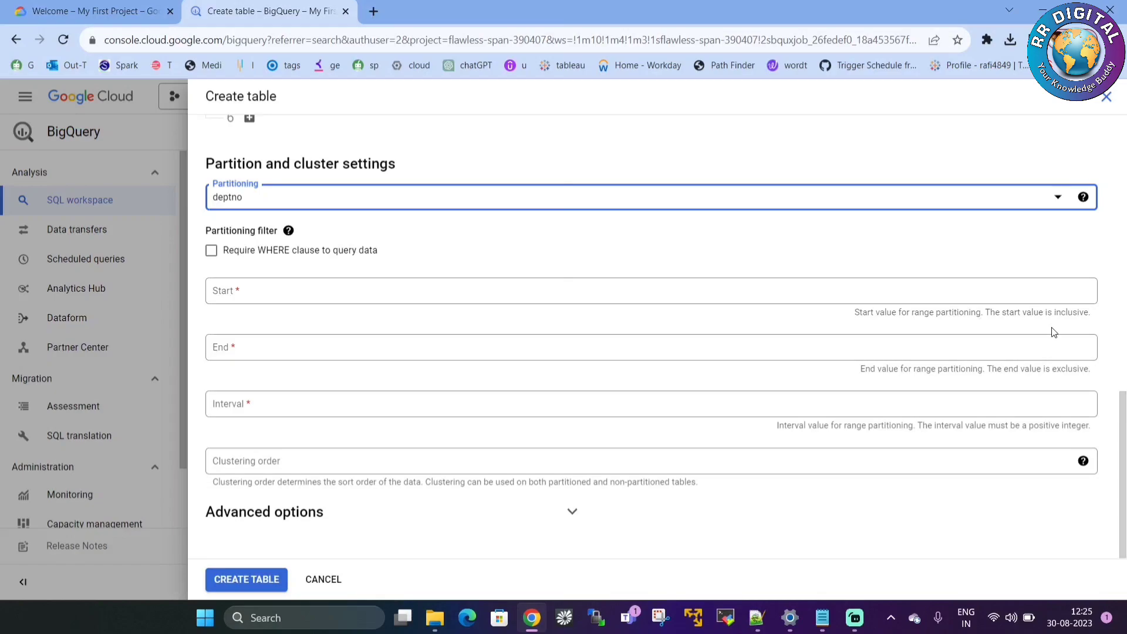
left_click(578, 285)
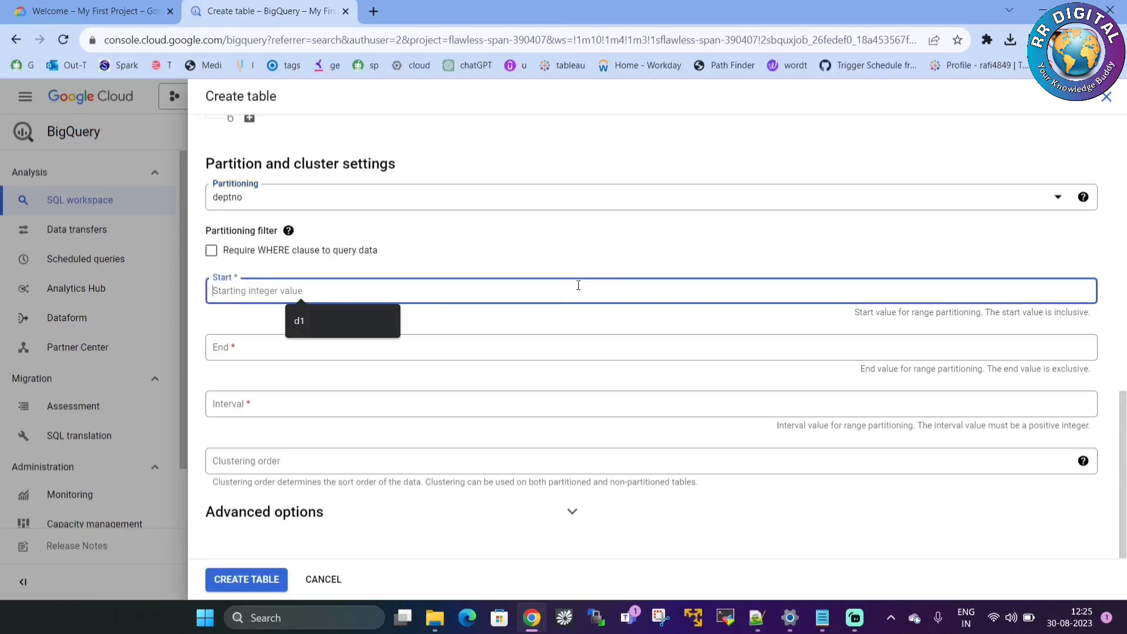
type("0")
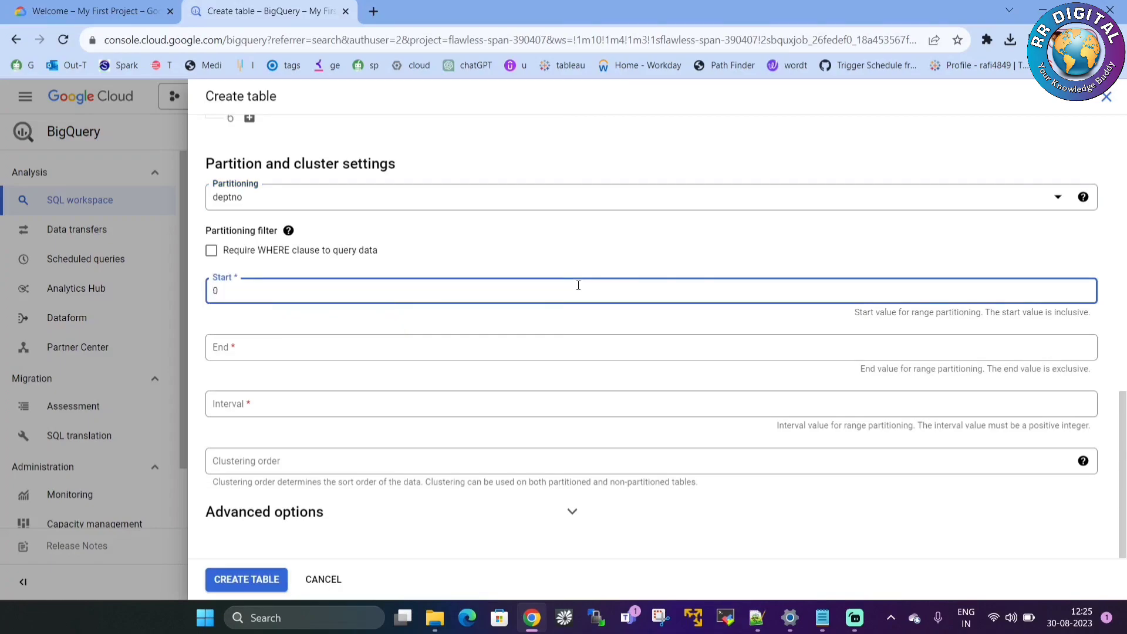
Check the employee file in Notepad, return to the table form and set the partition range end to 100.
left_click(328, 348)
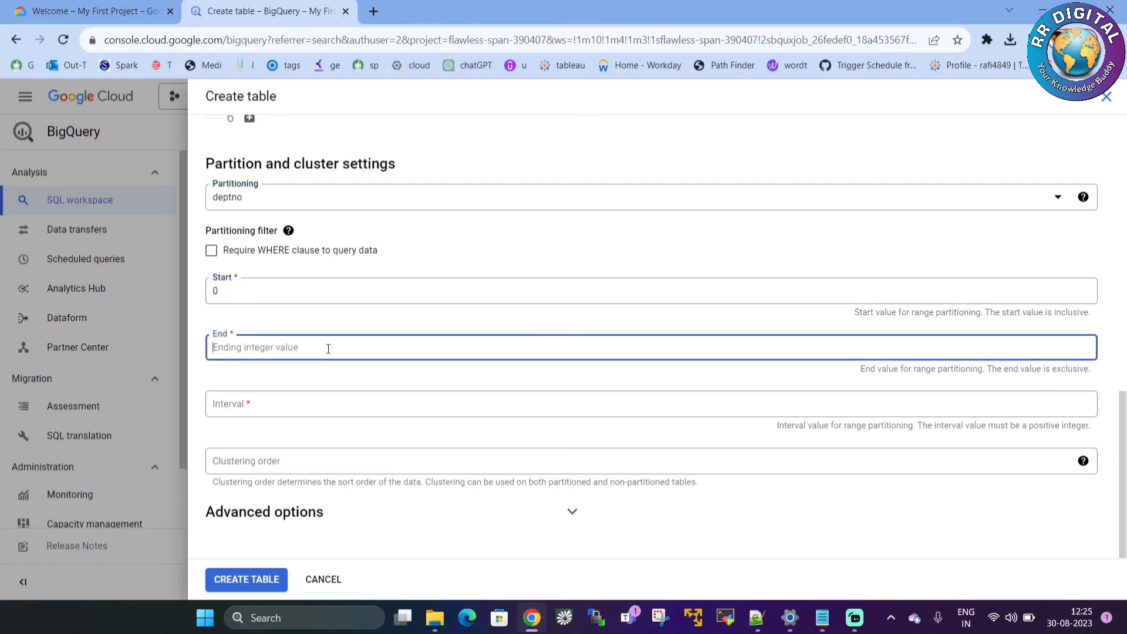
left_click(757, 626)
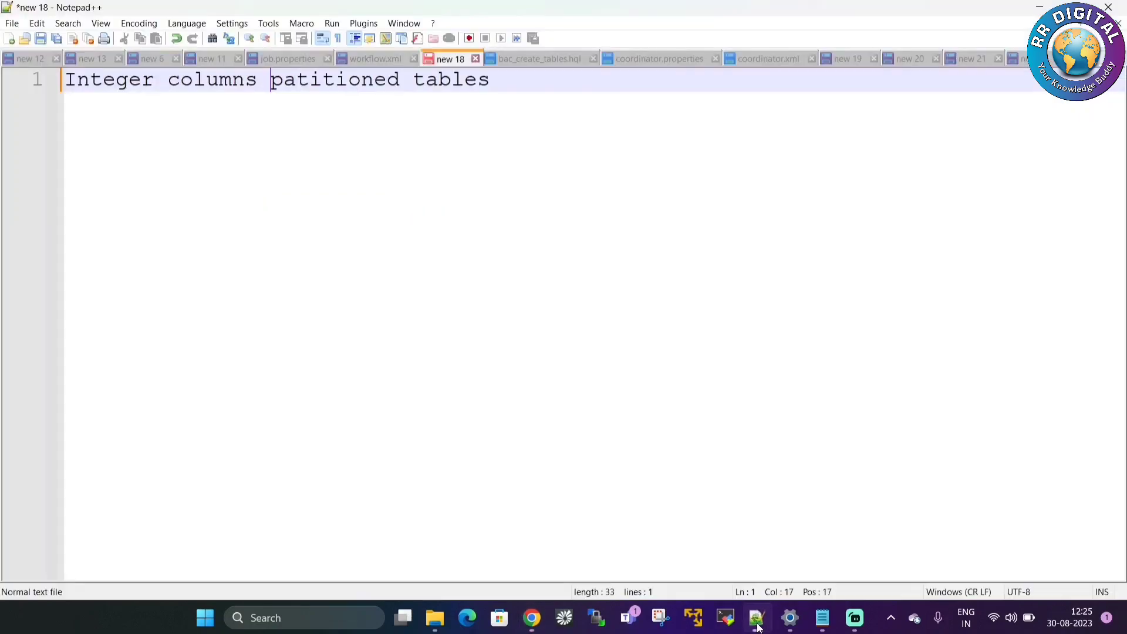
left_click(756, 626)
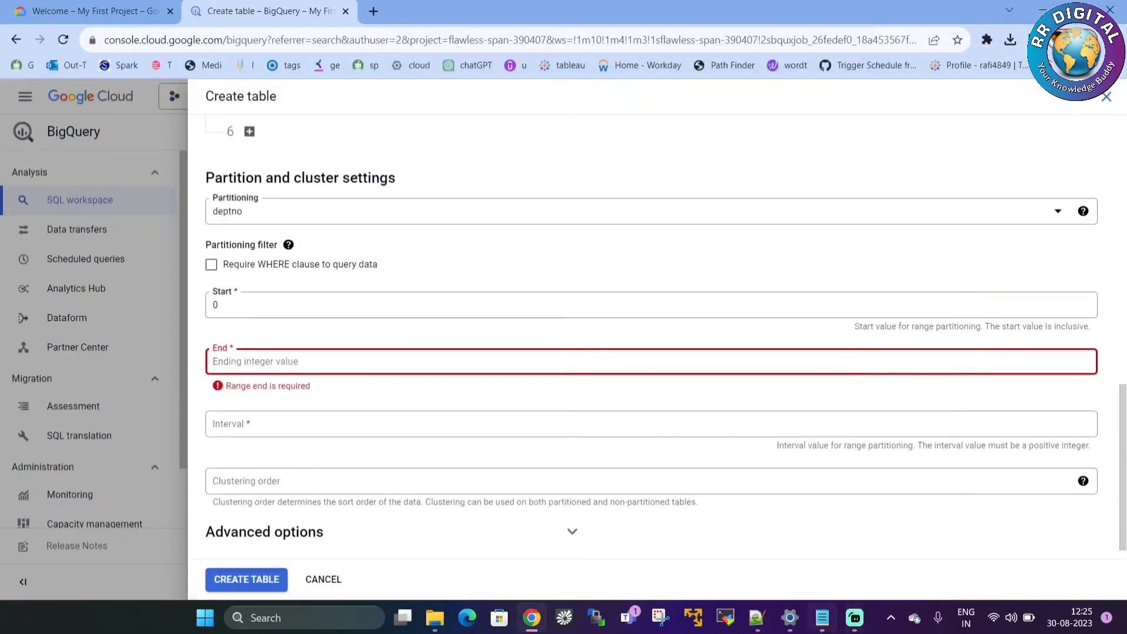
left_click(823, 617)
left_click(823, 617)
type("100")
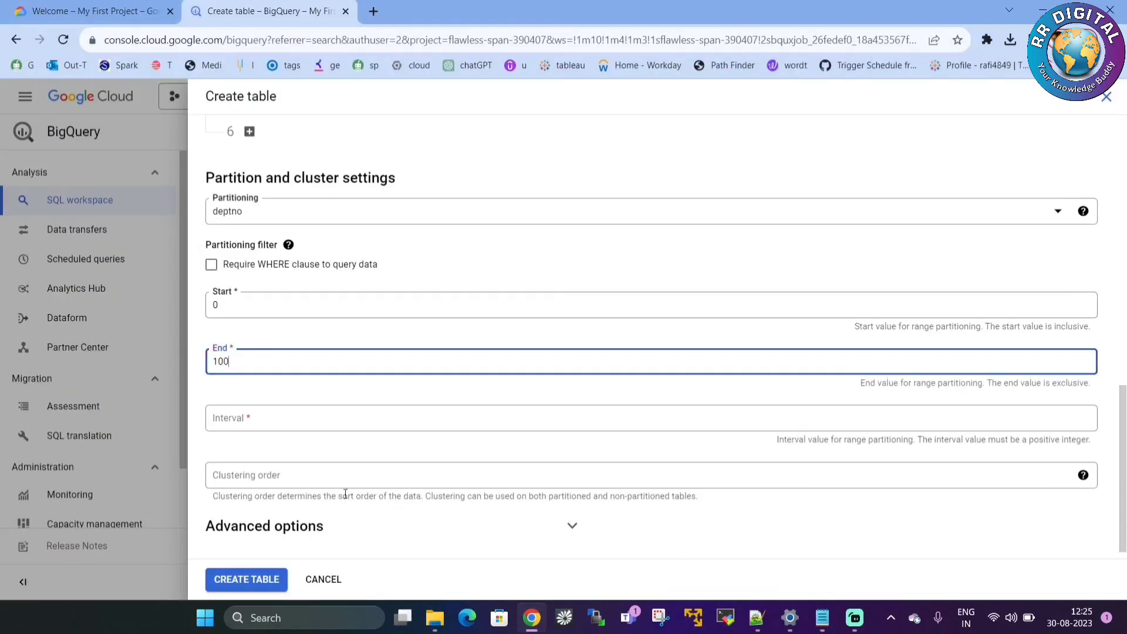
Create the table with a partition range interval of 10 and Pipe as the field delimiter.
left_click(311, 420)
type("10")
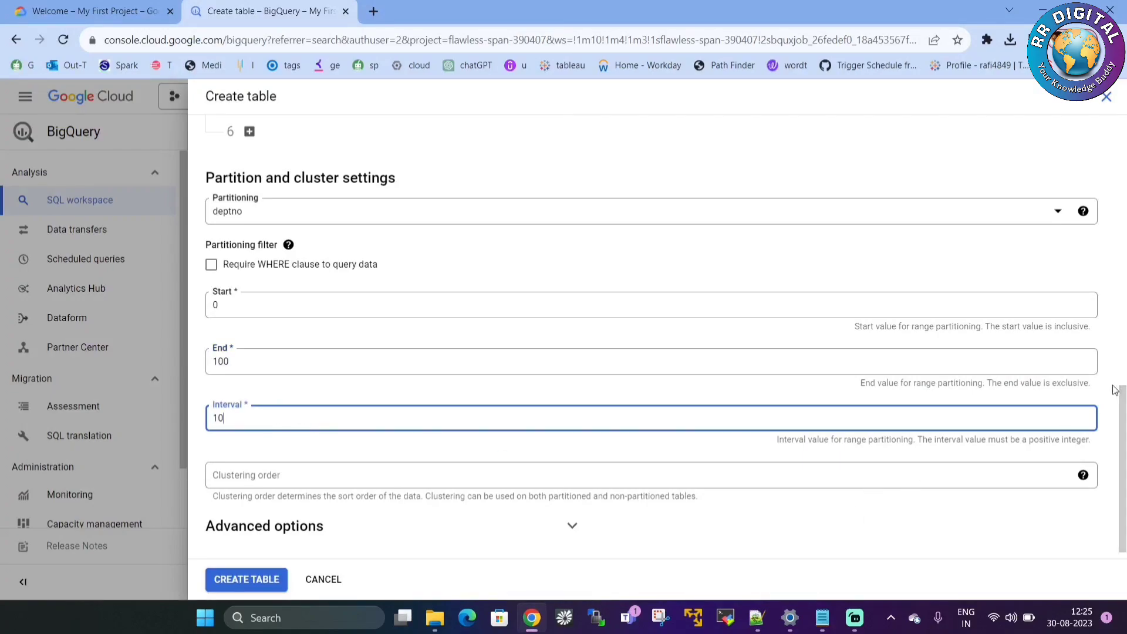
left_click(573, 527)
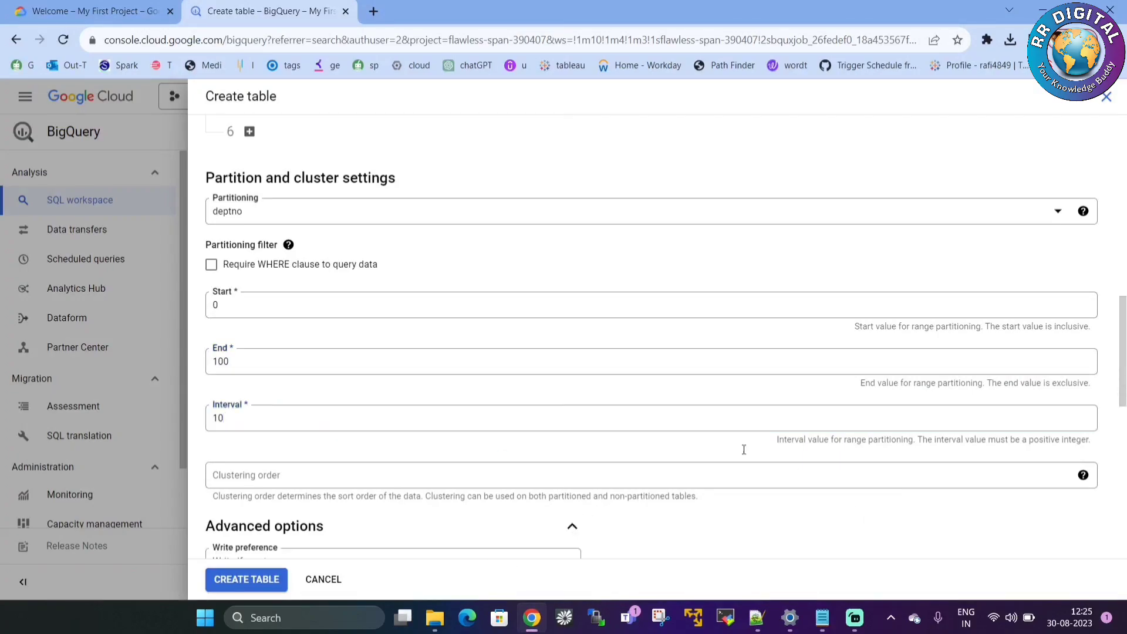
scroll(1114, 393, "down", 7)
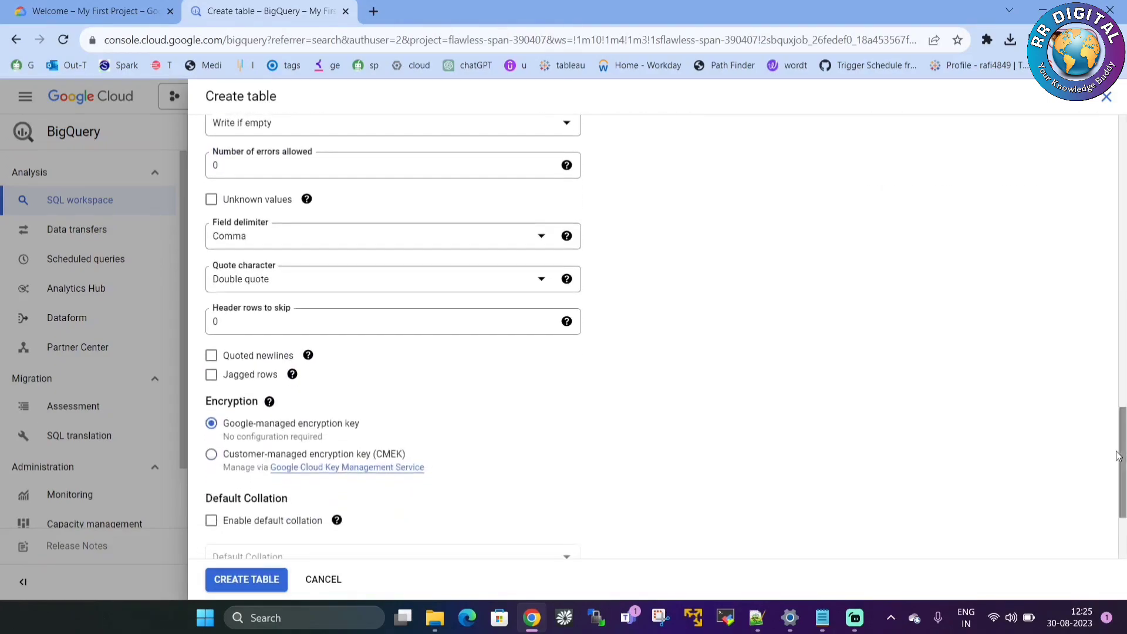
left_click(441, 240)
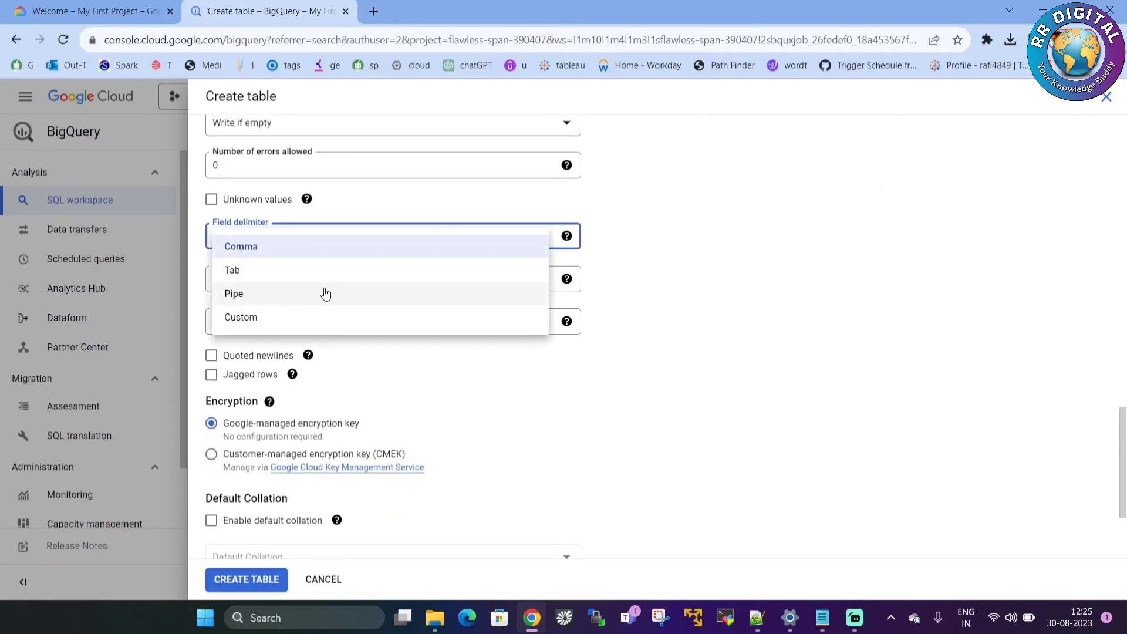
left_click(303, 303)
left_click(267, 580)
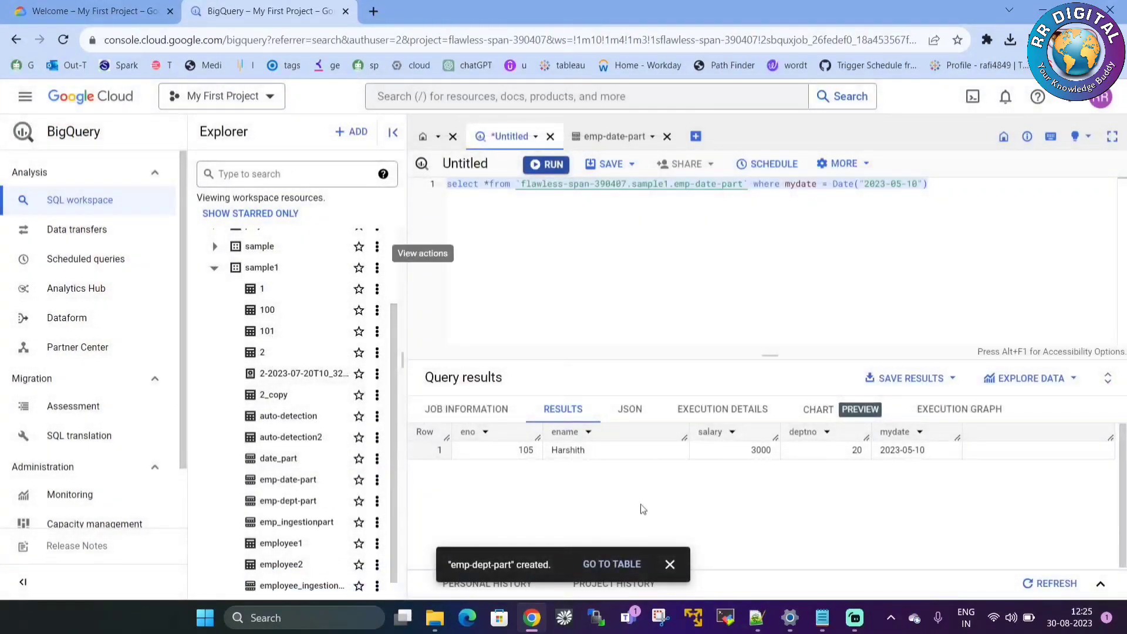
Open the new emp-dept-part table, examine the partition settings in its details and preview its rows.
left_click(626, 565)
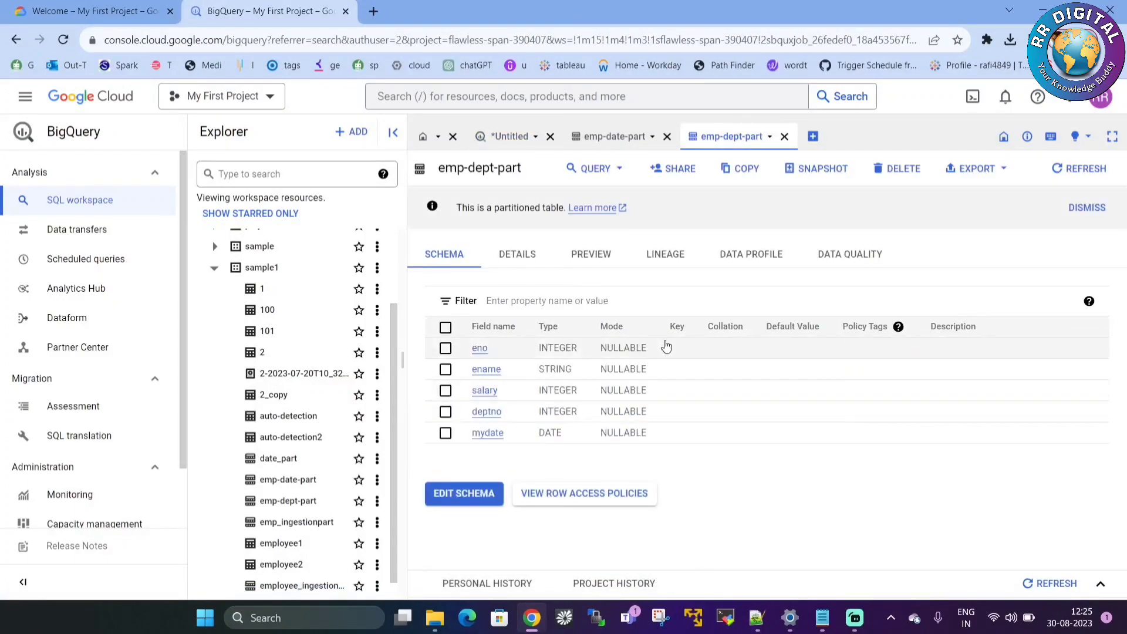
left_click(514, 267)
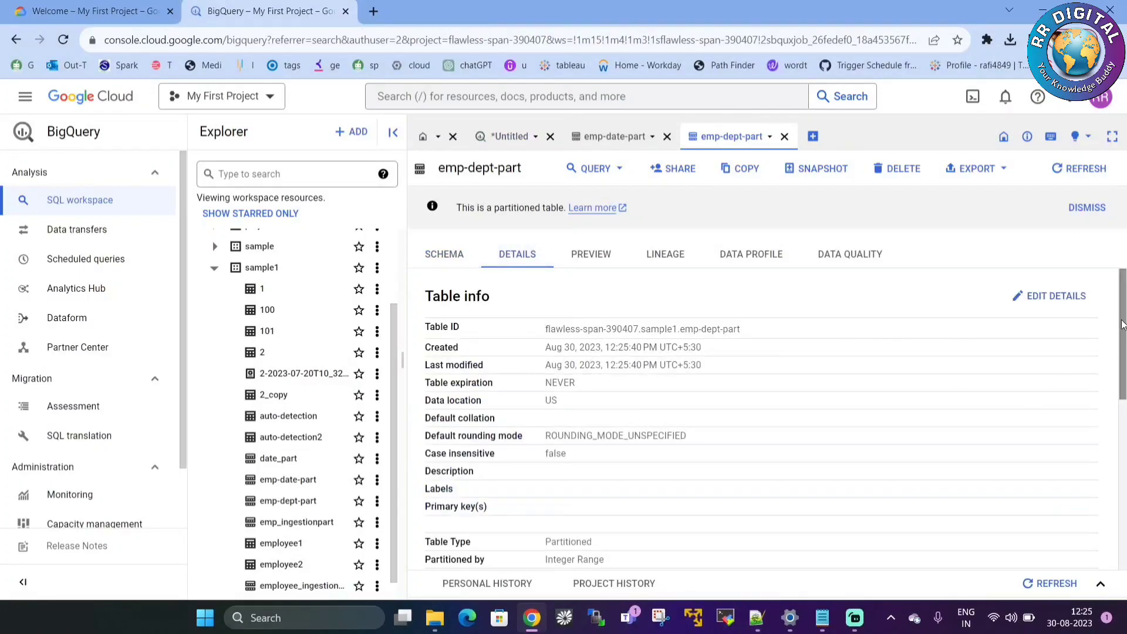
scroll(1121, 324, "down", 3)
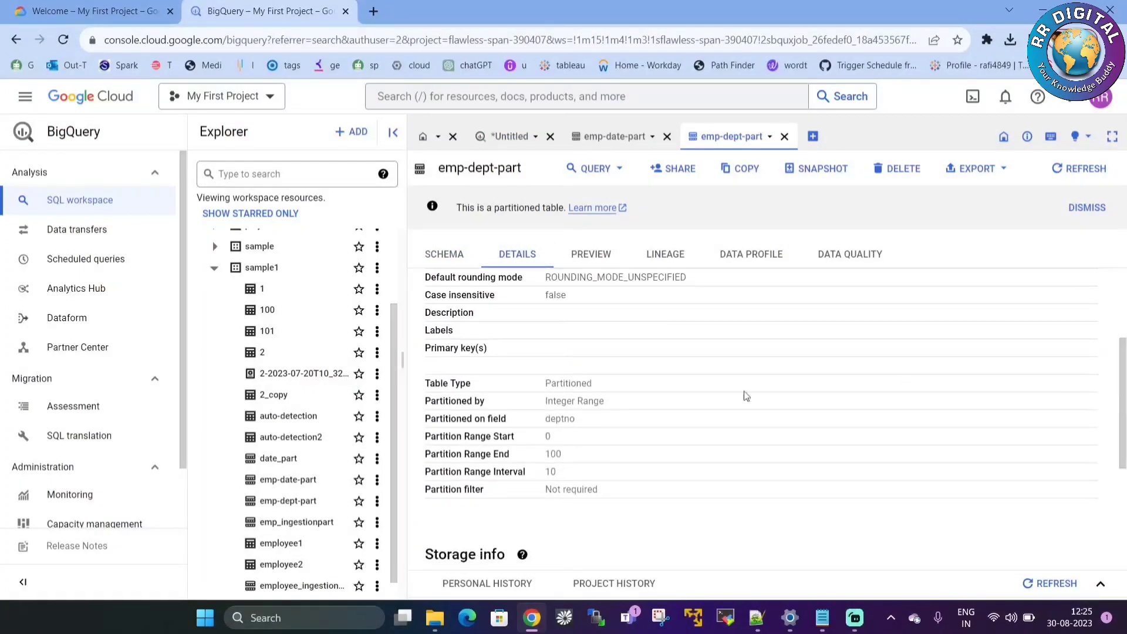
left_click_drag(546, 383, 596, 388)
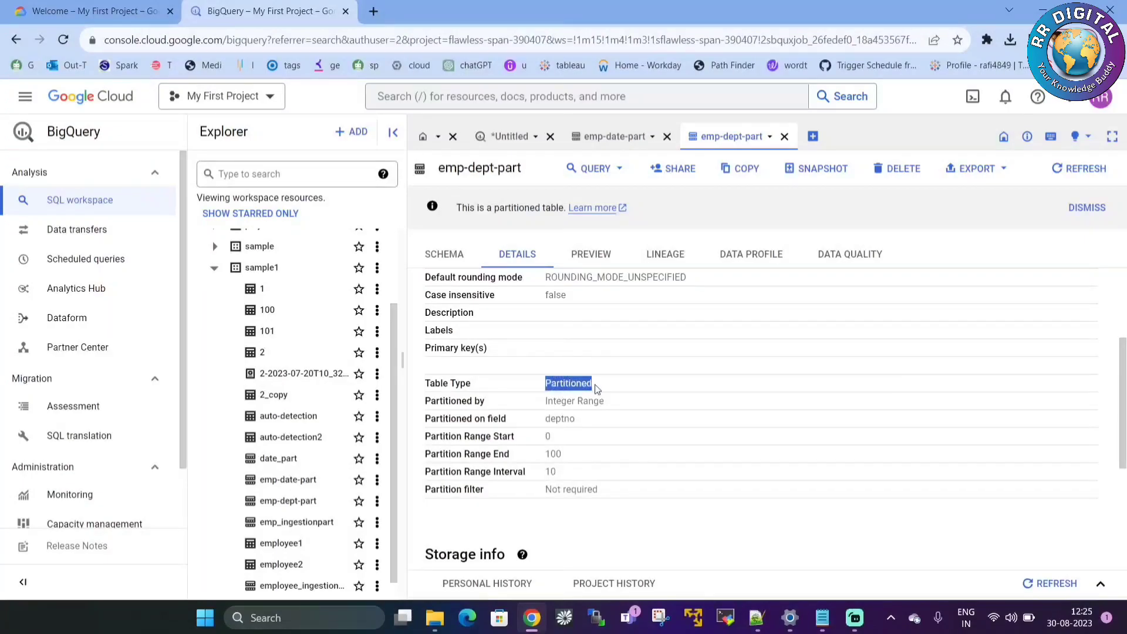
double_click(558, 419)
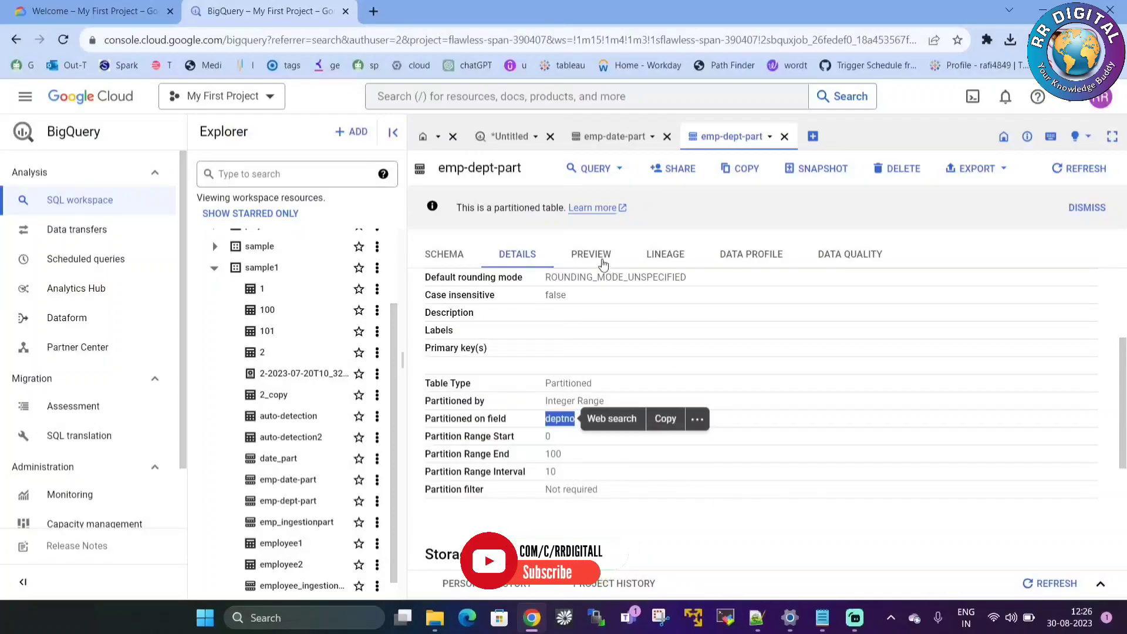
left_click(585, 265)
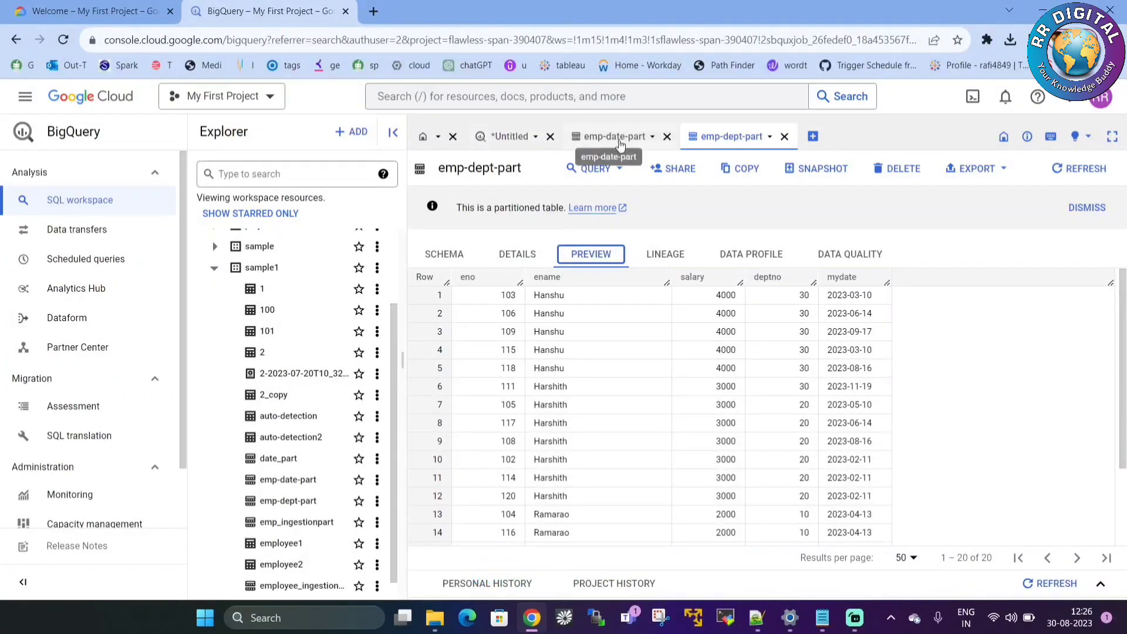
Return to the untitled query on emp-date-part, replace its mydate condition with deptno = 20; and run it.
left_click(592, 139)
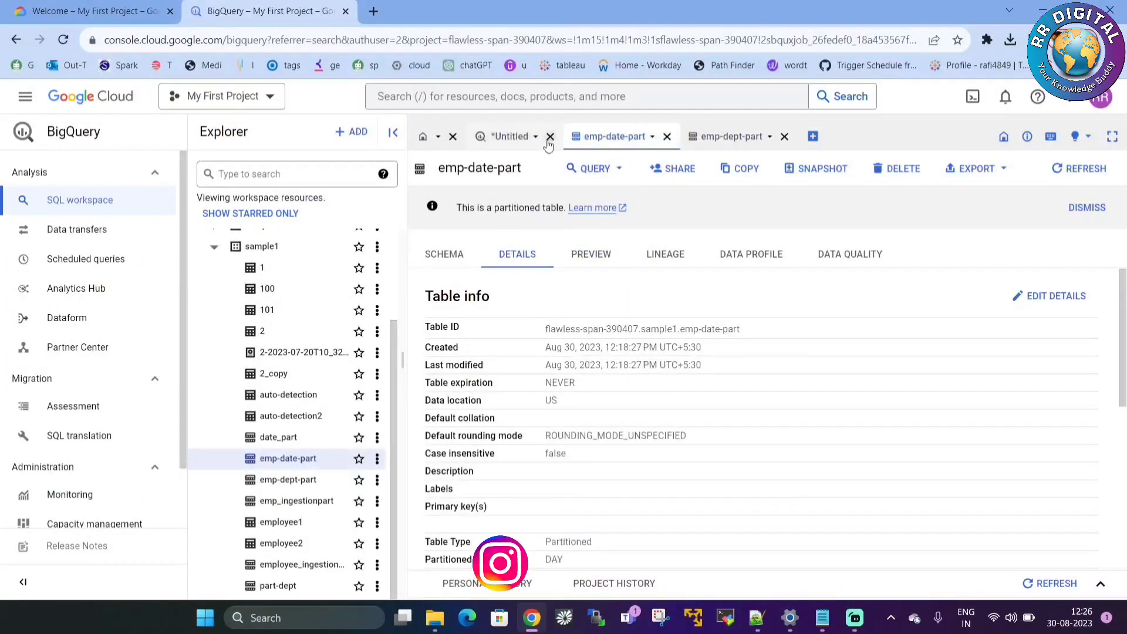
left_click(510, 136)
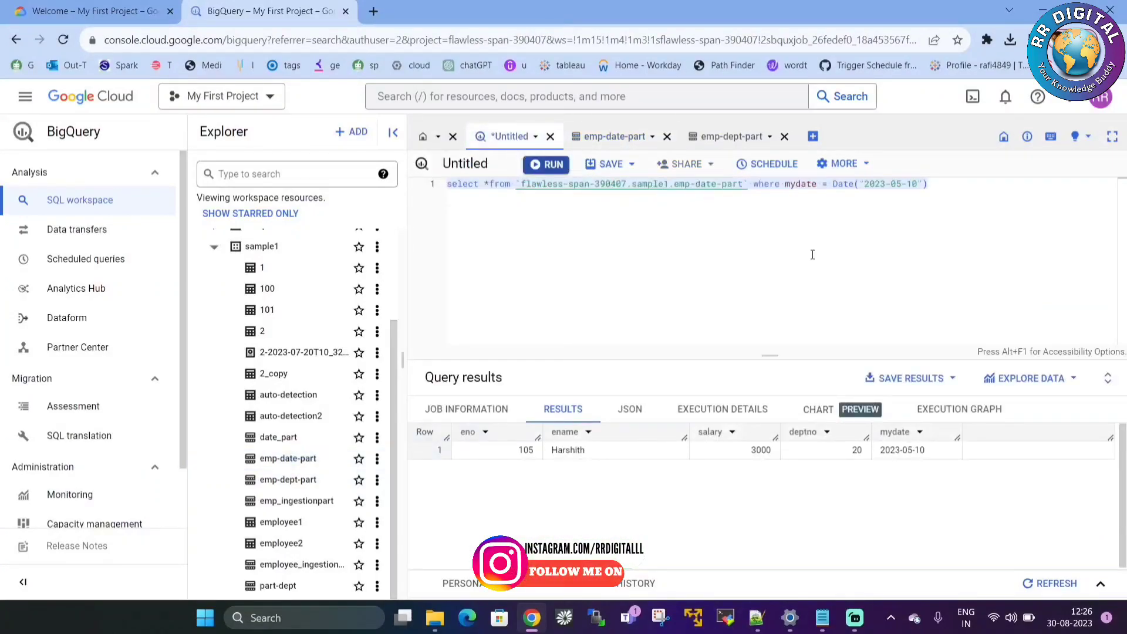
right_click(931, 185)
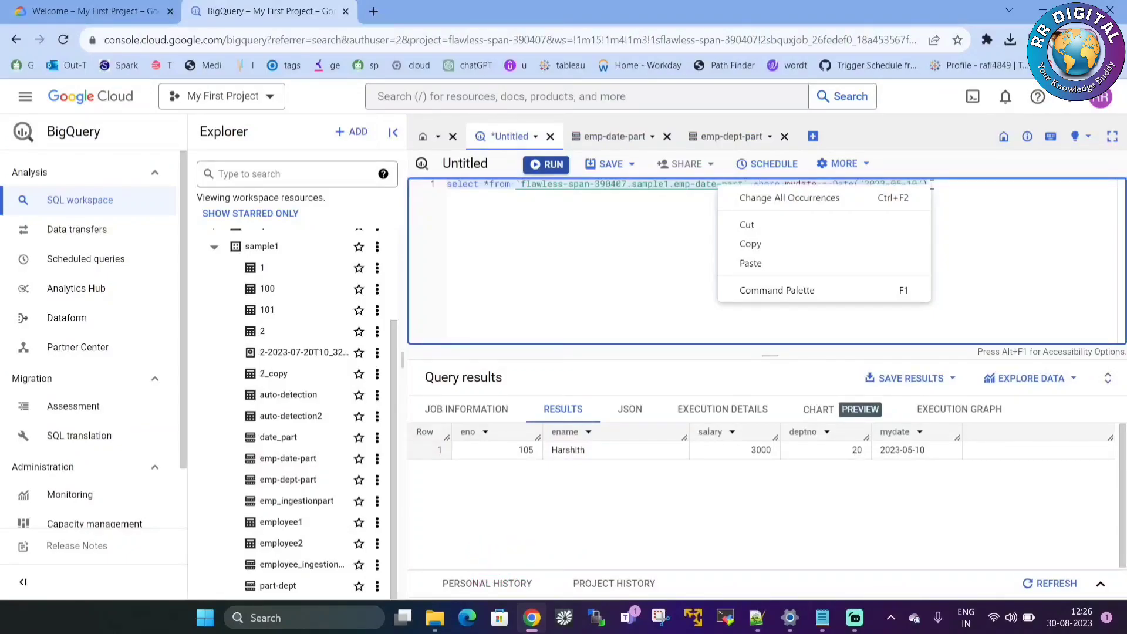
left_click(932, 185)
key("BackSpace")
key("BackSpace")
key("BackSpace")
key("BackSpace")
key("BackSpace")
key("BackSpace")
key("BackSpace")
key("BackSpace")
key("BackSpace")
key("BackSpace")
key("BackSpace")
key("BackSpace")
key("BackSpace")
key("BackSpace")
key("BackSpace")
key("BackSpace")
key("BackSpace")
key("BackSpace")
key("BackSpace")
key("BackSpace")
type("deptno = ")
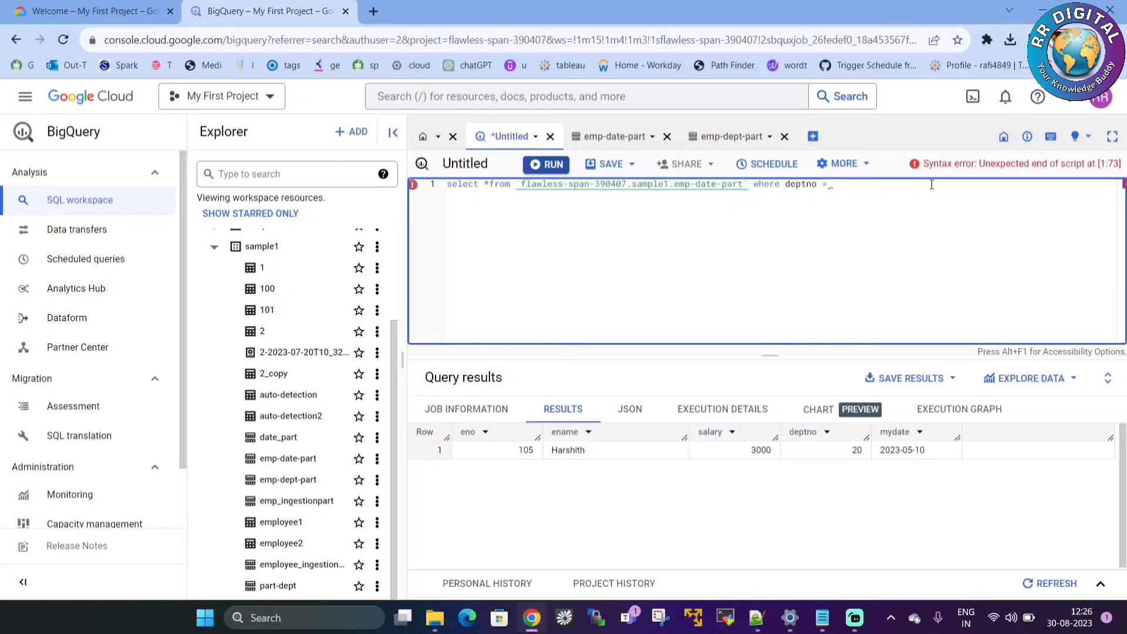
type("20;")
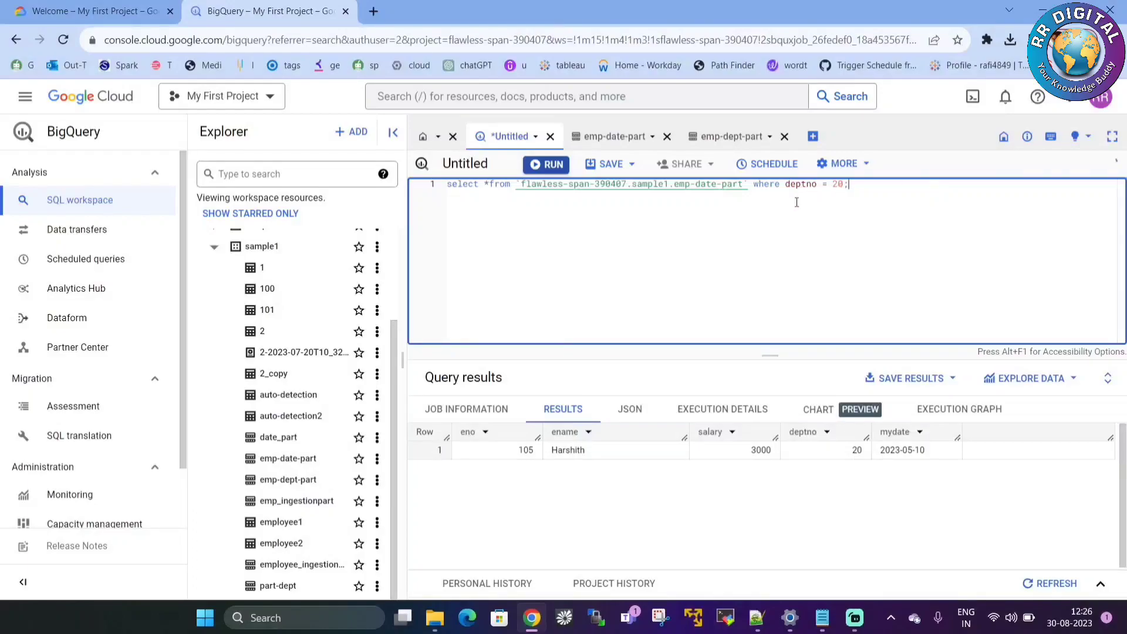
key("ctrl+Return")
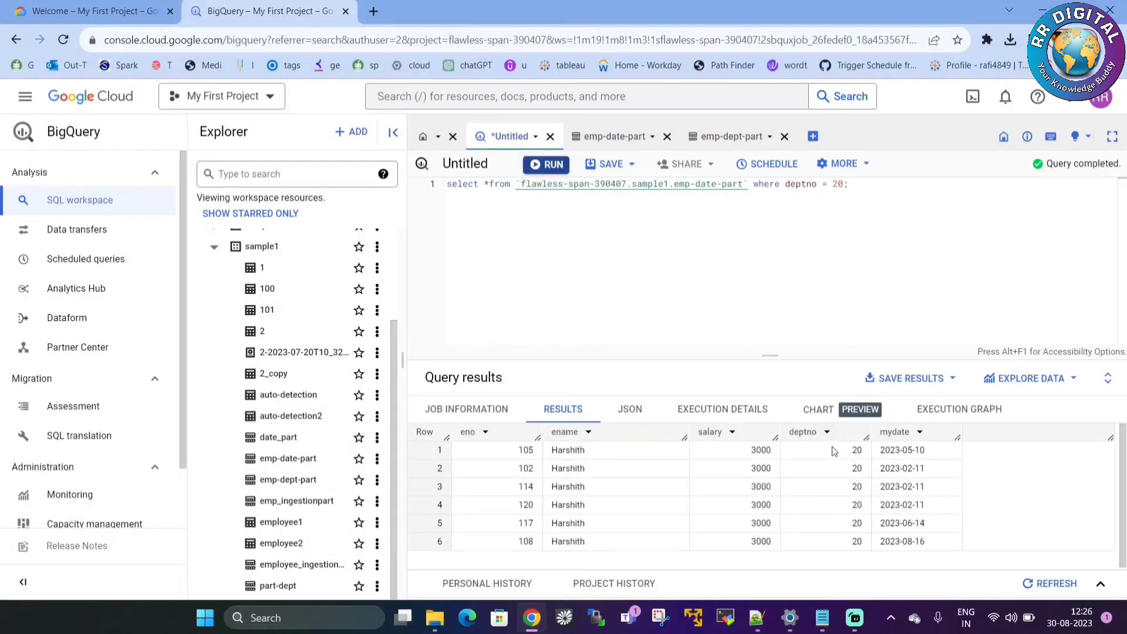